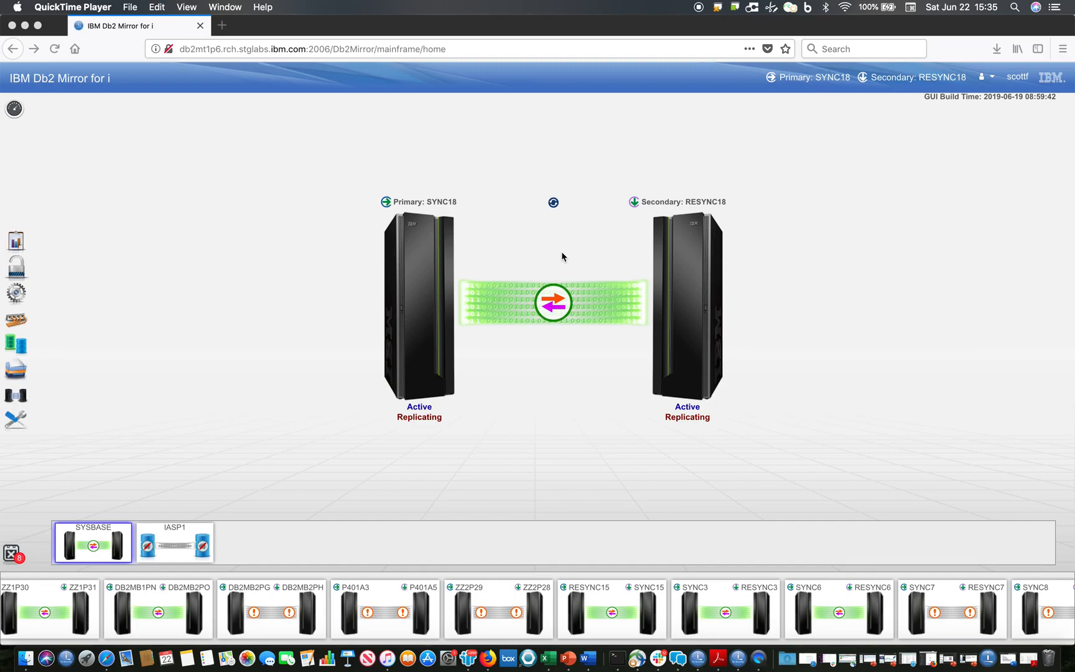
- Refresh the Db2 Mirror state, then create the KOCHENBIZ1 sample schema by running qsys.create_sql_sample in the SYNC18 SQL script
{"action": "left_click", "coordinate": [554, 204]}
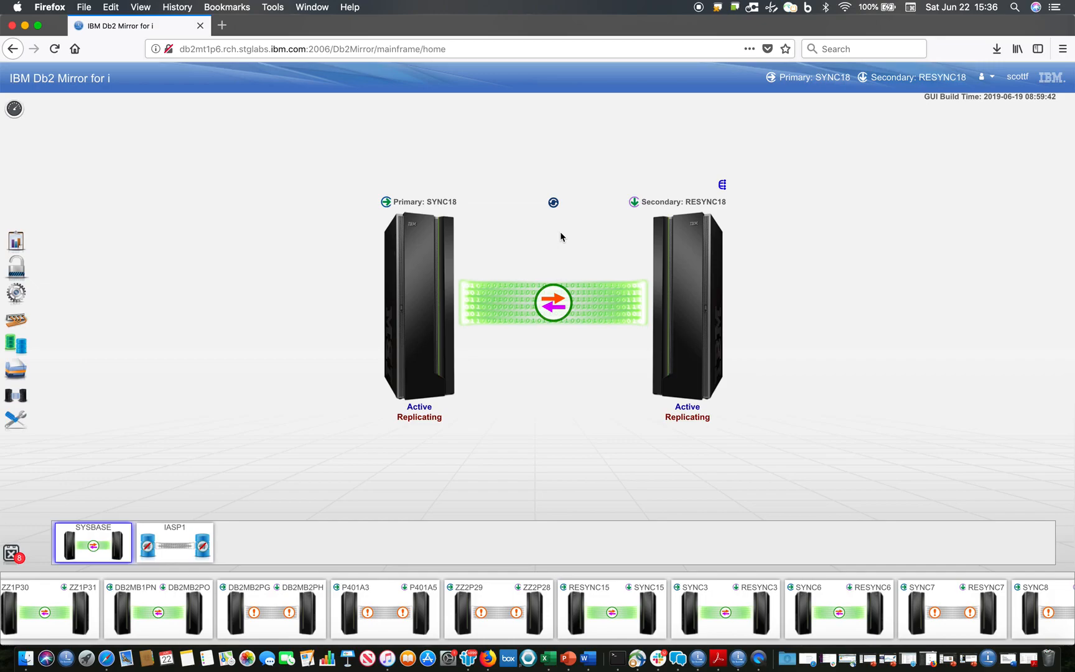
{"action": "key", "text": "ctrl+Up"}
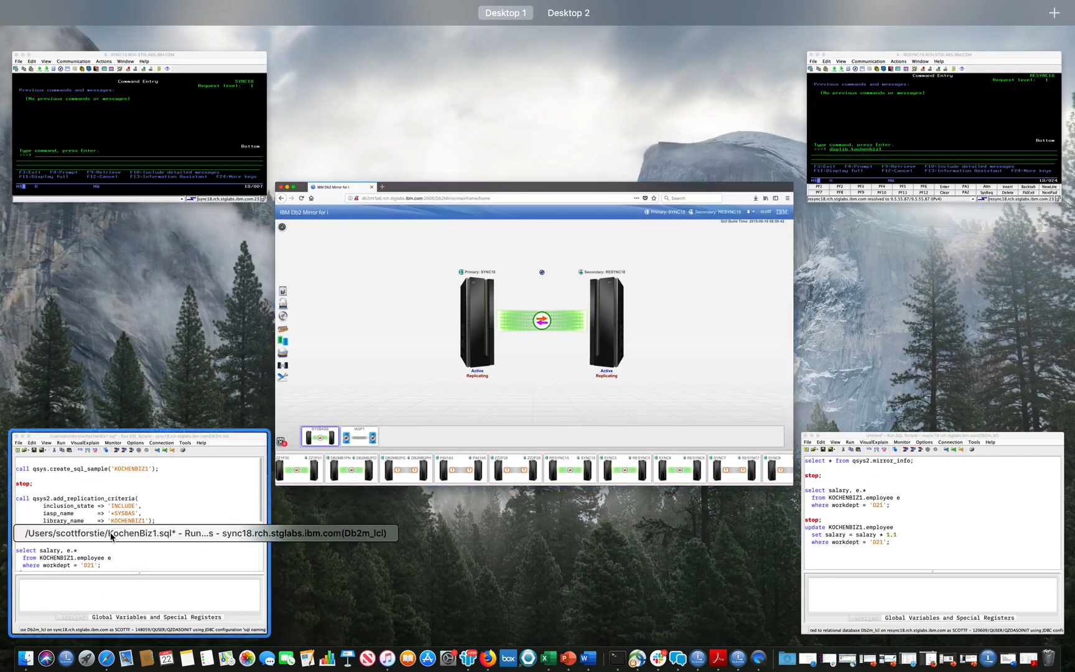
{"action": "left_click", "coordinate": [112, 530]}
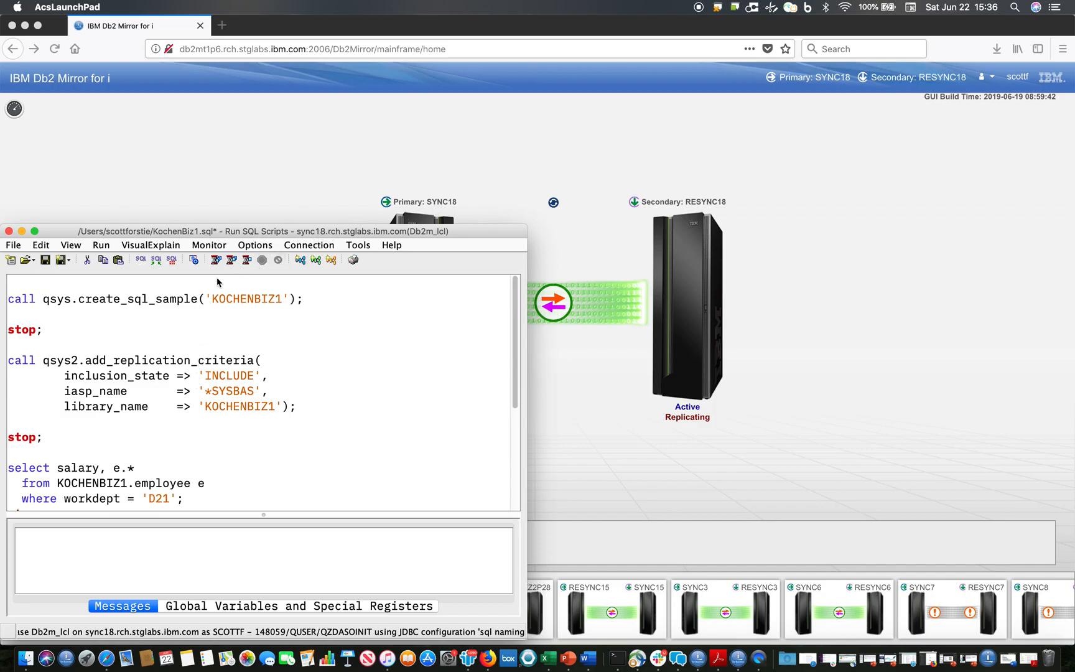
{"action": "left_click", "coordinate": [192, 303]}
{"action": "key", "text": "super+Return"}
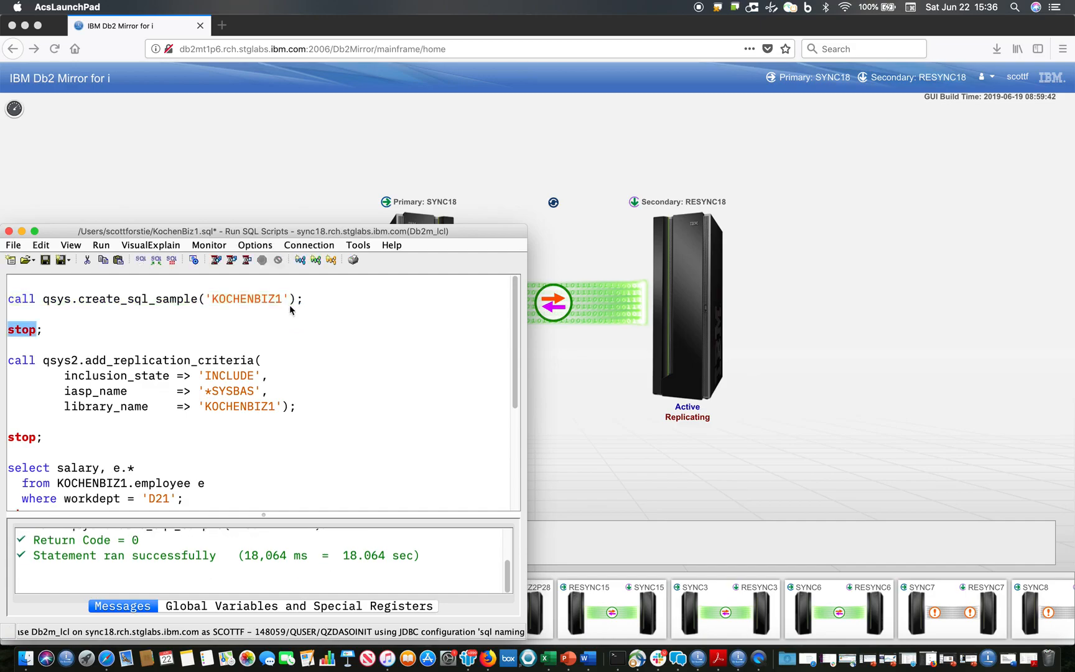
- Query the salaries of department D21 in KOCHENBIZ1.employee on SYNC18 and enlarge the results area
{"action": "scroll", "coordinate": [274, 346], "scroll_direction": "down", "scroll_amount": 3}
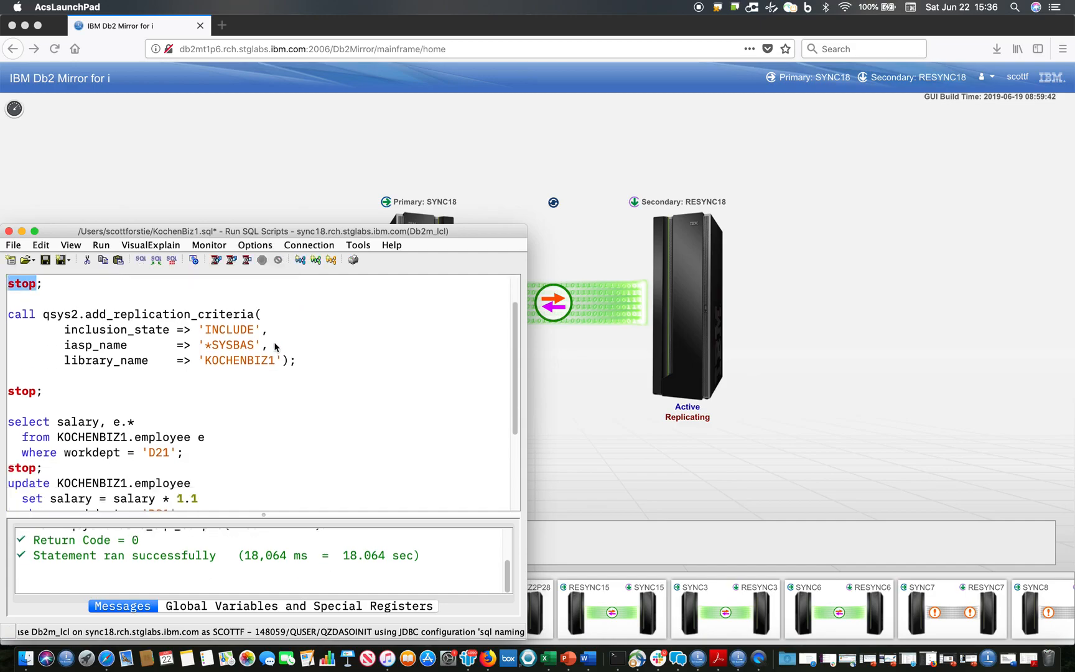
{"action": "left_click", "coordinate": [118, 406]}
{"action": "key", "text": "ctrl+r"}
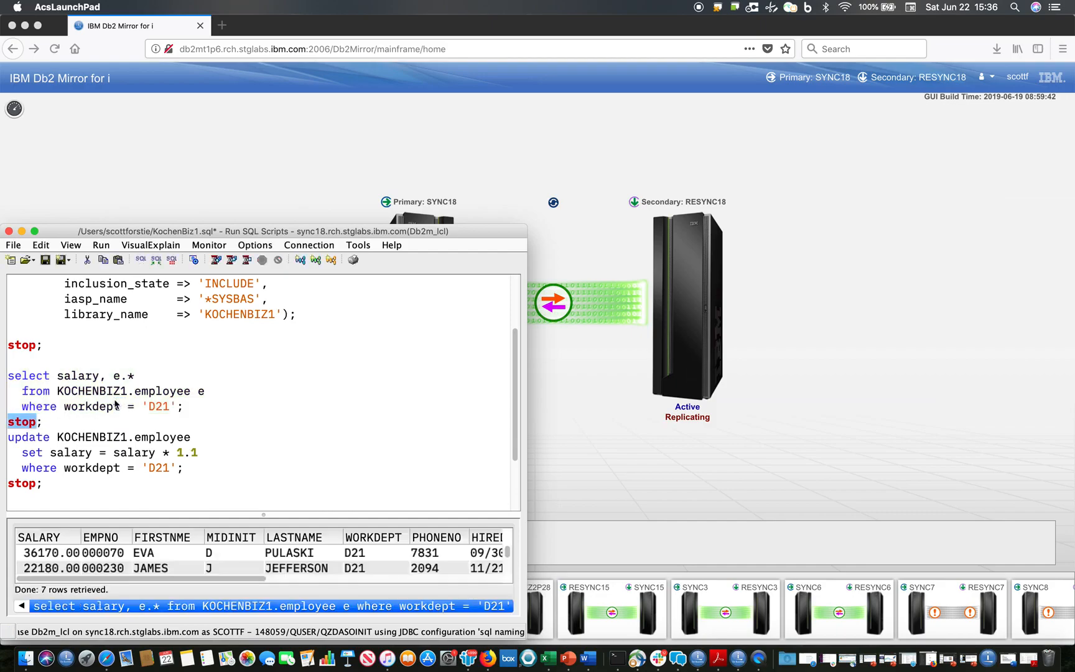
{"action": "left_click_drag", "start_coordinate": [147, 514], "coordinate": [144, 472]}
- Switch to the RESYNC18 SQL script, query qsys2.mirror_info, and check the secondary node of *SYSBAS in enlarged results
{"action": "key", "text": "ctrl+Up"}
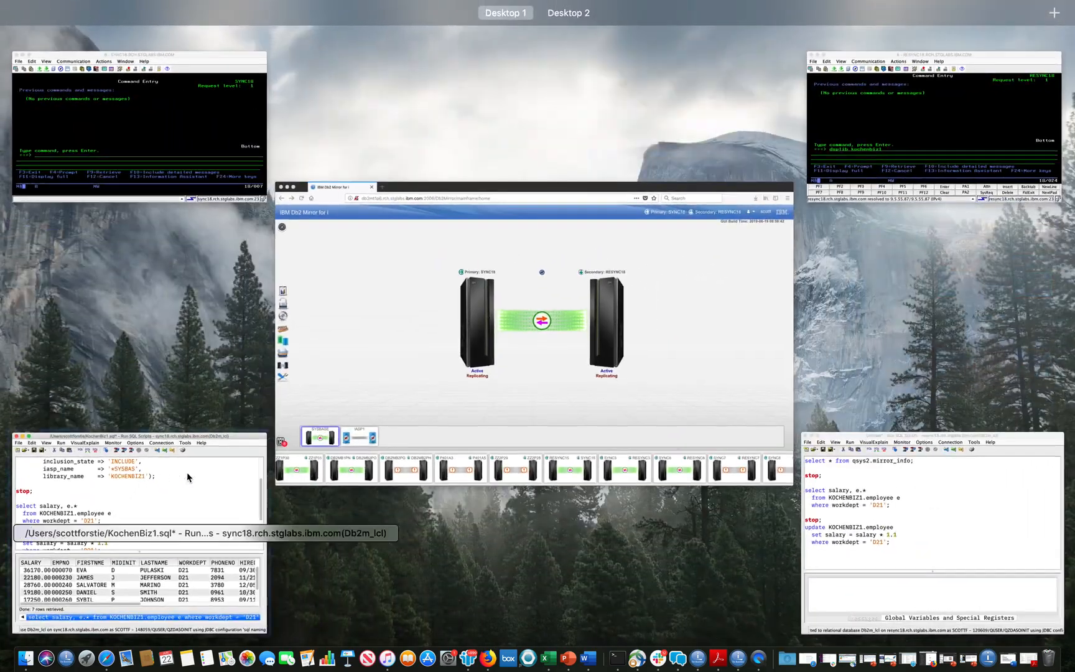
{"action": "left_click", "coordinate": [894, 506]}
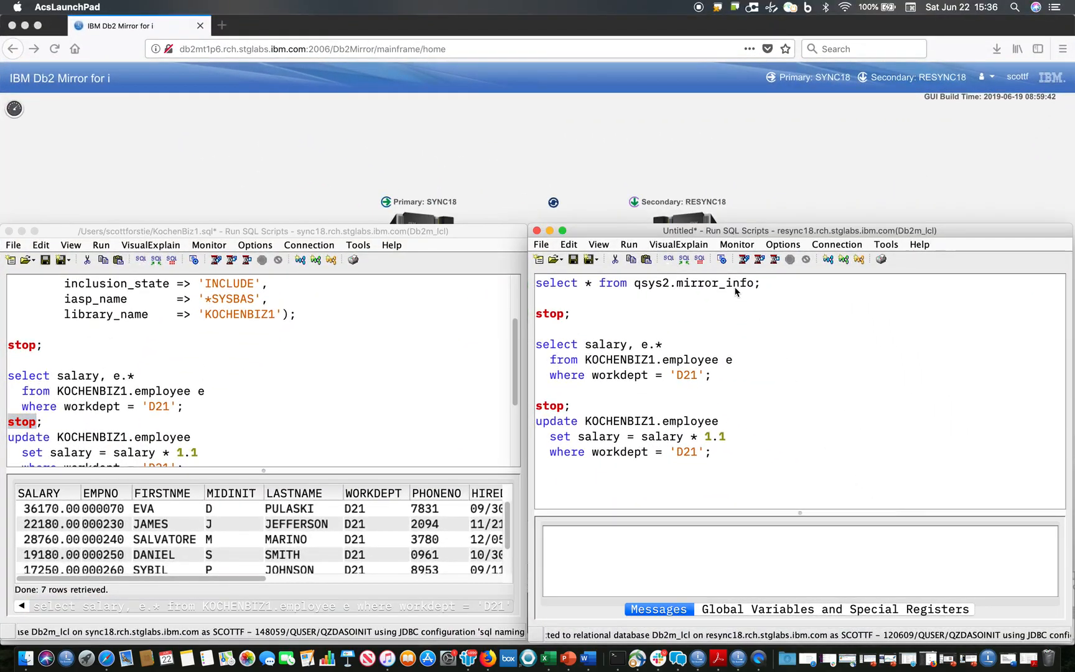
{"action": "key", "text": "ctrl+Return"}
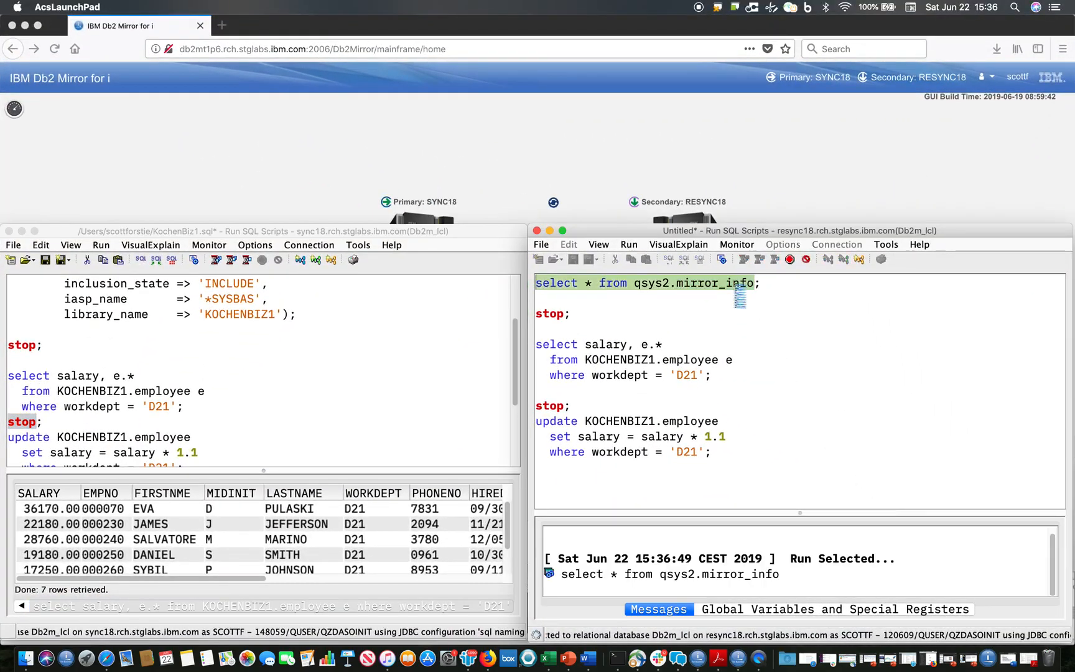
{"action": "left_click_drag", "start_coordinate": [793, 511], "coordinate": [800, 449]}
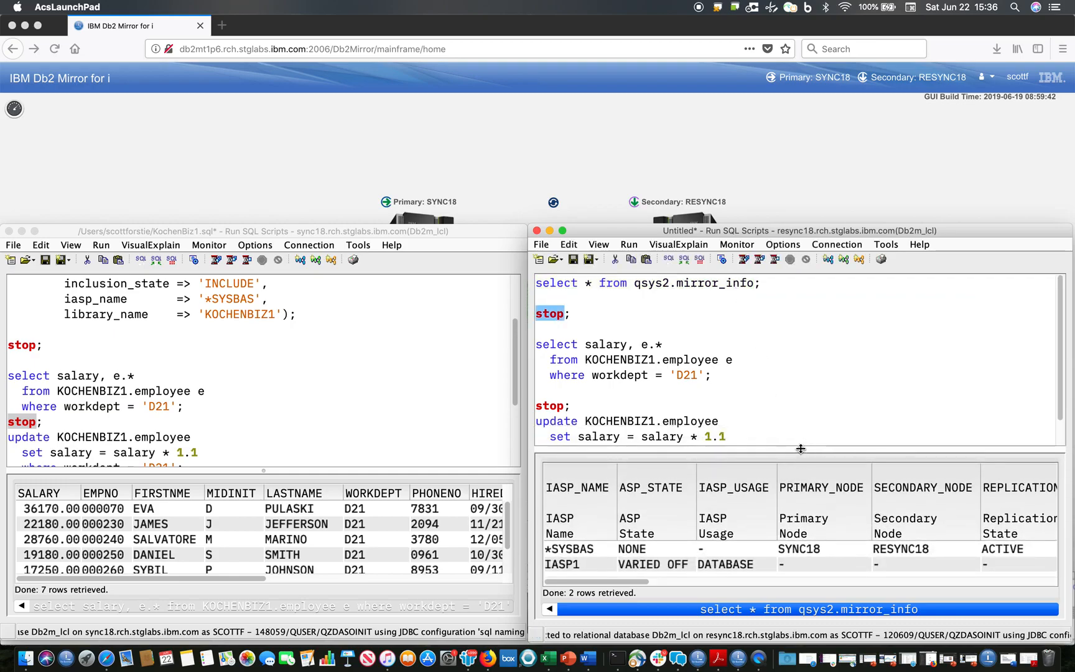
{"action": "left_click", "coordinate": [916, 550]}
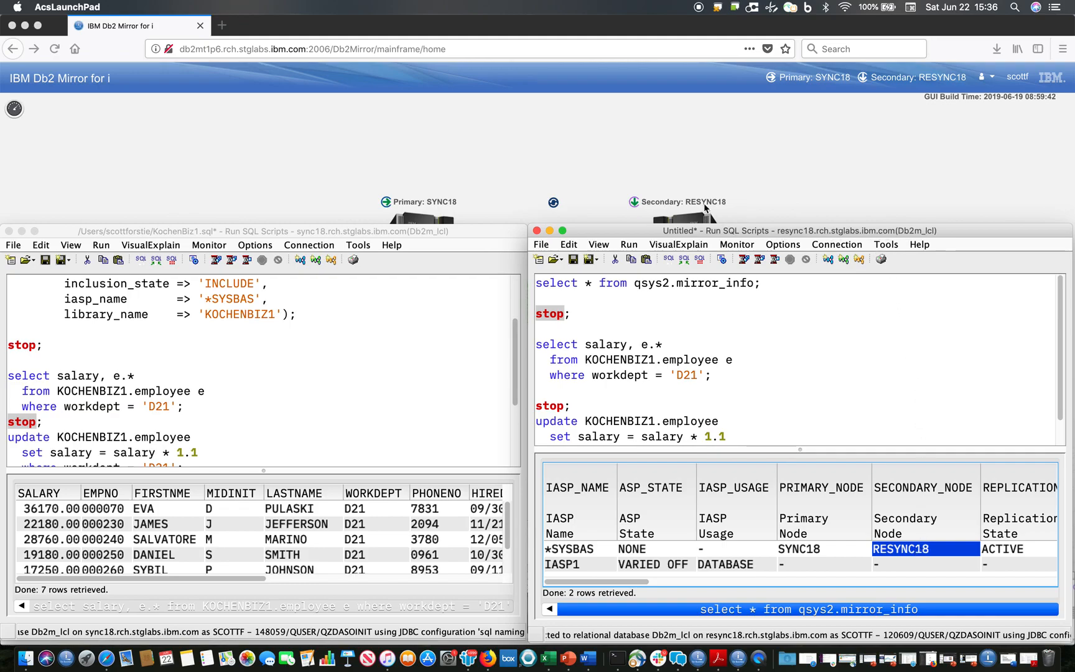
- Try to query the D21 salaries from KOCHENBIZ1.employee on RESYNC18 and read the resulting message
{"action": "left_click", "coordinate": [673, 366]}
{"action": "key", "text": "super+r"}
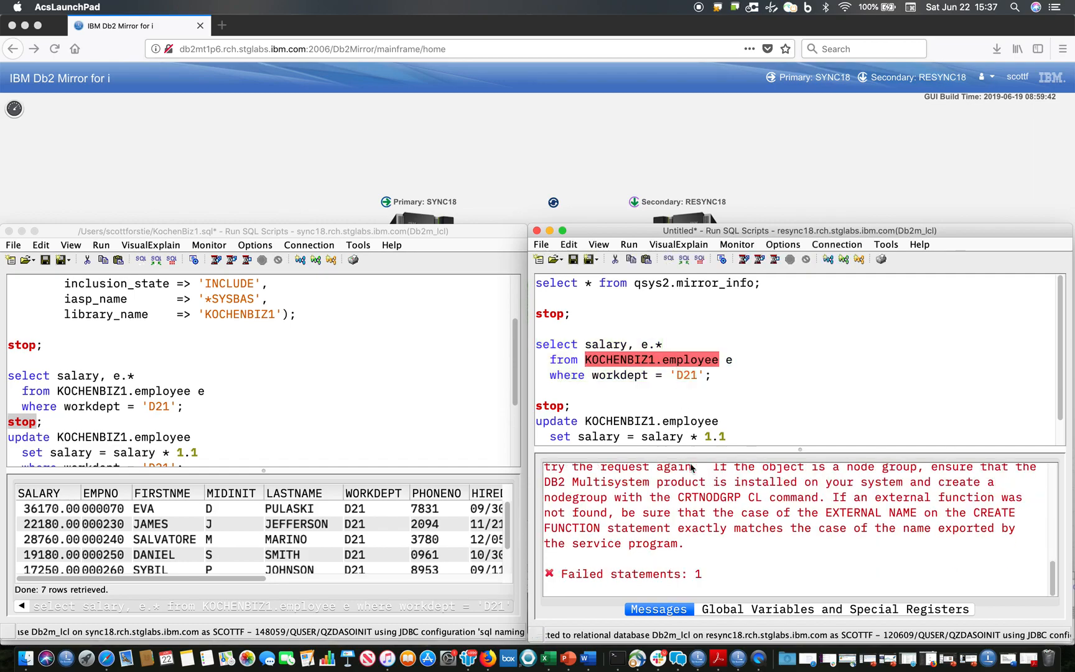
{"action": "scroll", "coordinate": [688, 494], "scroll_direction": "up", "scroll_amount": 5}
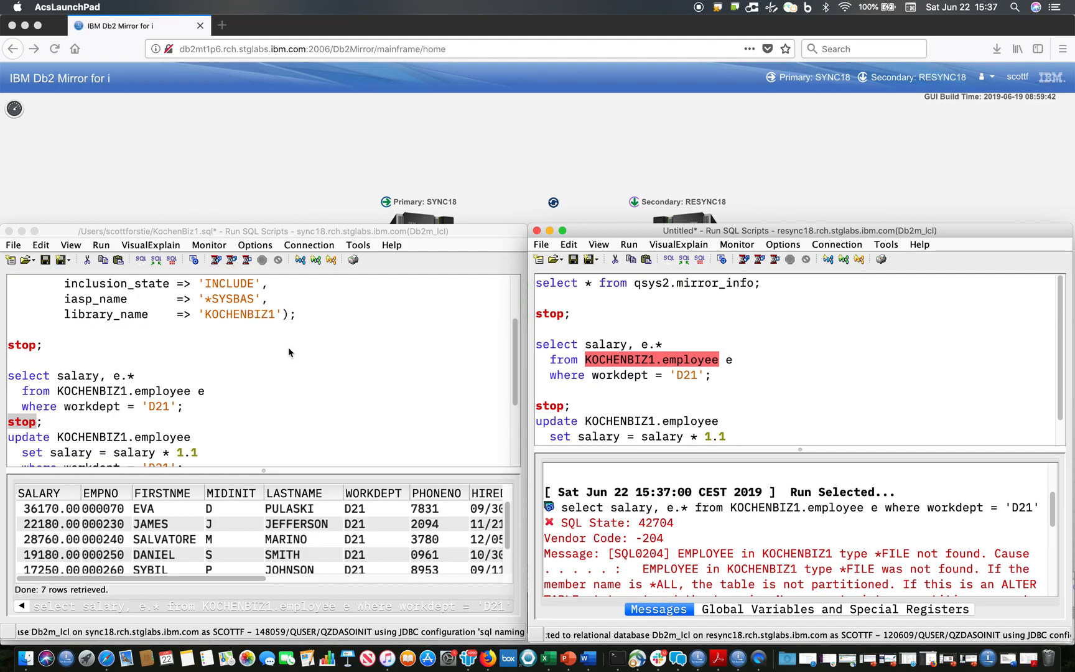
- On SYNC18, run qsys2.add_replication_criteria to INCLUDE library KOCHENBIZ1 in *SYSBAS
{"action": "scroll", "coordinate": [289, 352], "scroll_direction": "up", "scroll_amount": 3}
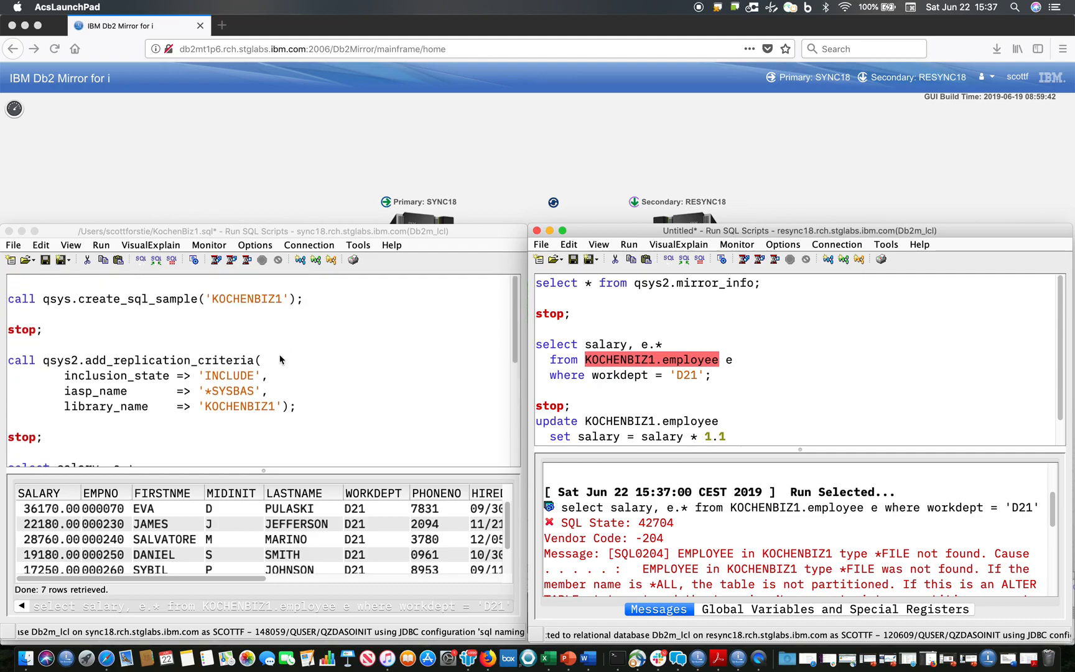
{"action": "left_click", "coordinate": [175, 374]}
{"action": "key", "text": "super+r"}
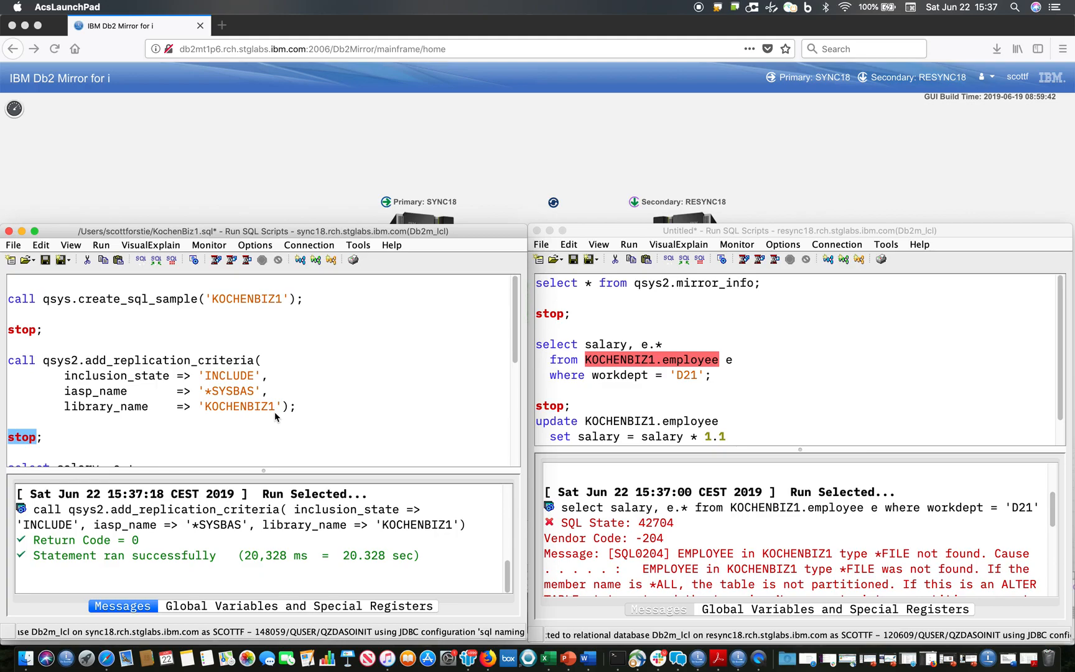
- Refresh the Db2 Mirror state in the browser and rerun the D21 employee salary query on RESYNC18
{"action": "left_click", "coordinate": [554, 207]}
{"action": "left_click", "coordinate": [553, 204]}
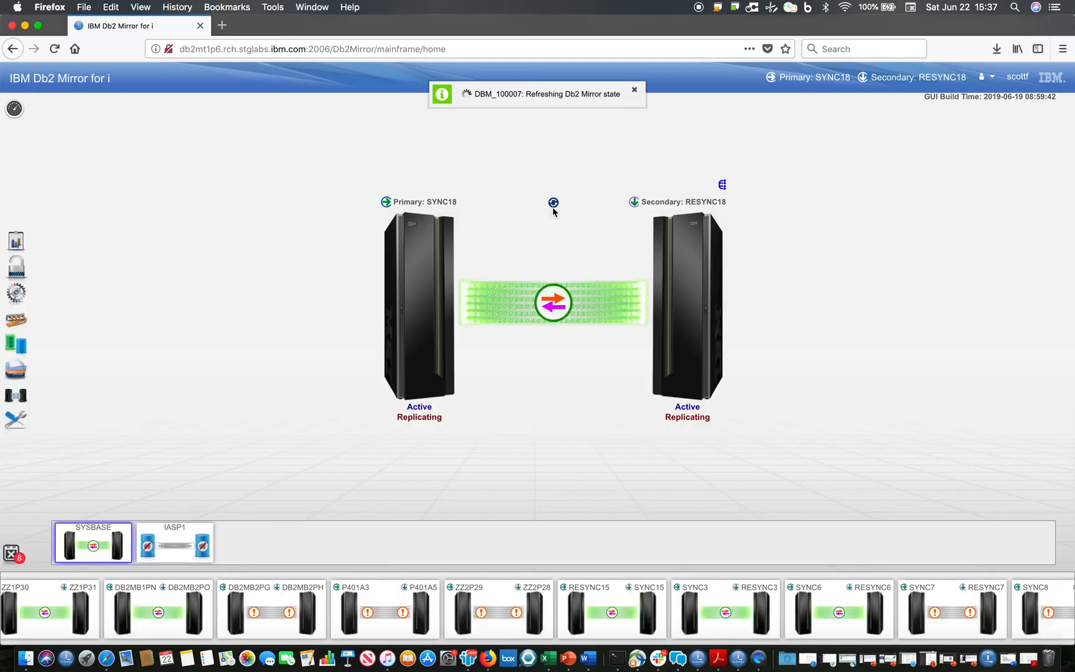
{"action": "key", "text": "ctrl+Up"}
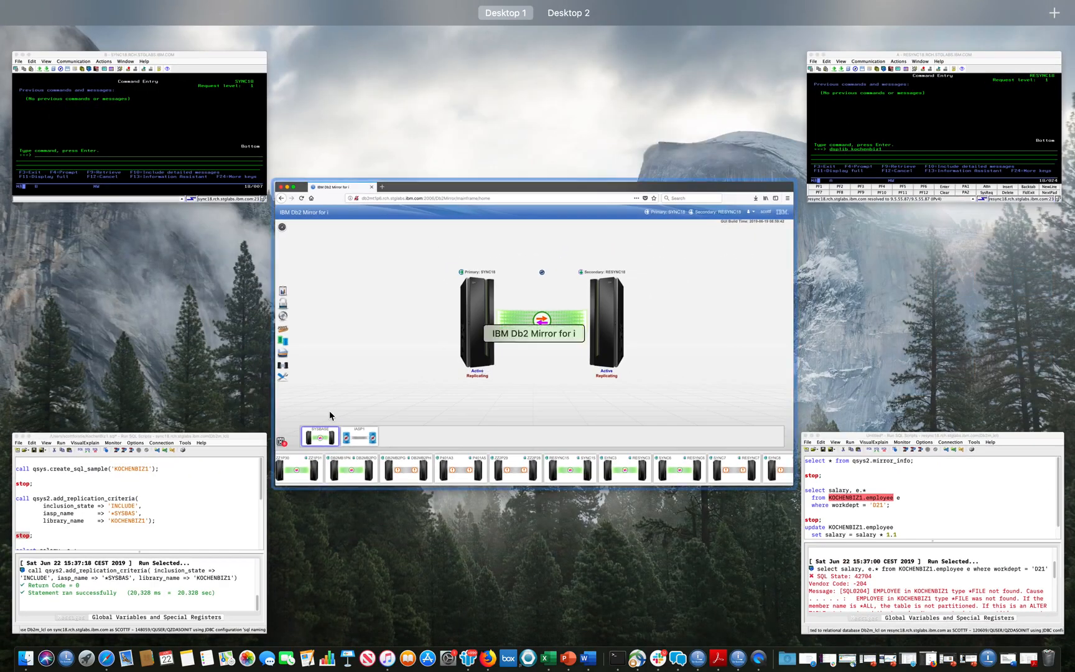
{"action": "left_click", "coordinate": [852, 463]}
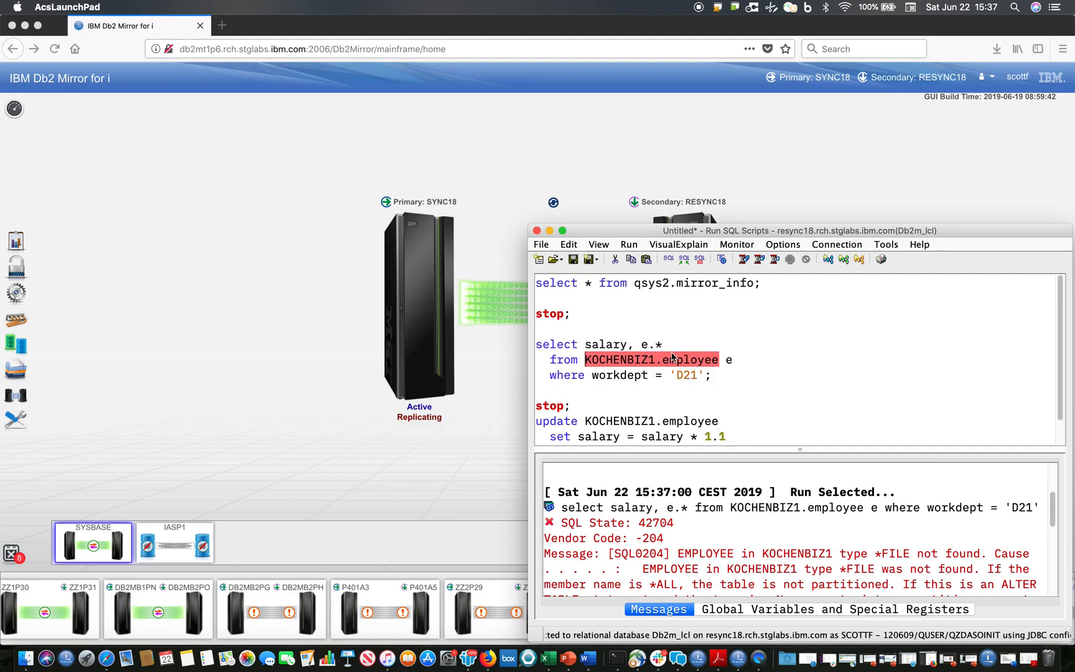
{"action": "key", "text": "super+r"}
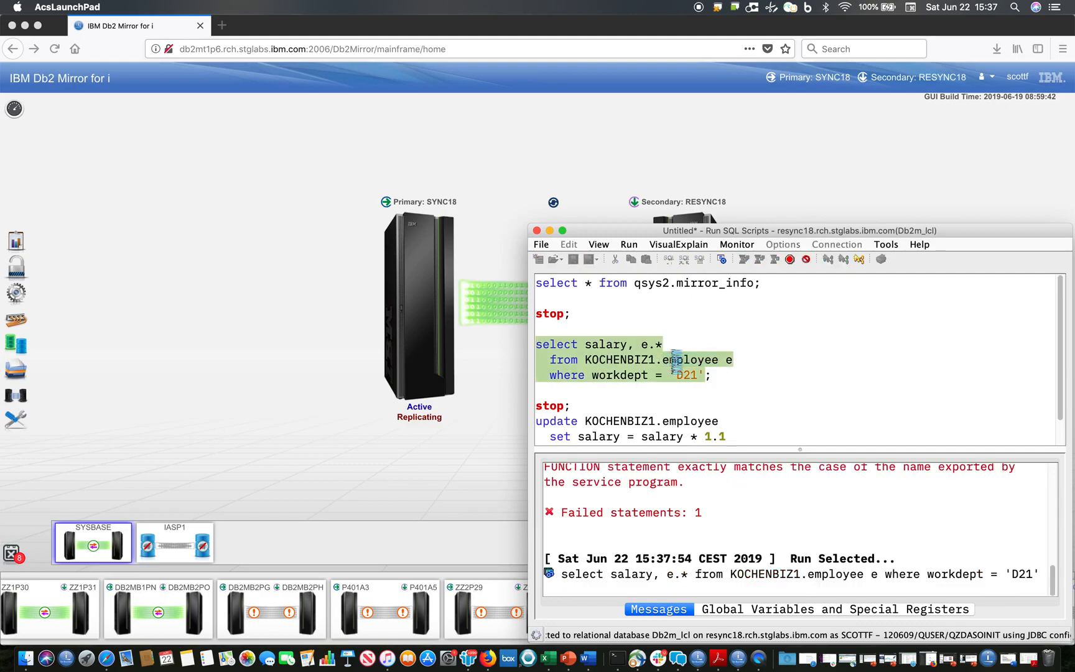
- Rerun the D21 employee salary query on SYNC18 and enlarge its results to compare both nodes
{"action": "key", "text": "ctrl+Up"}
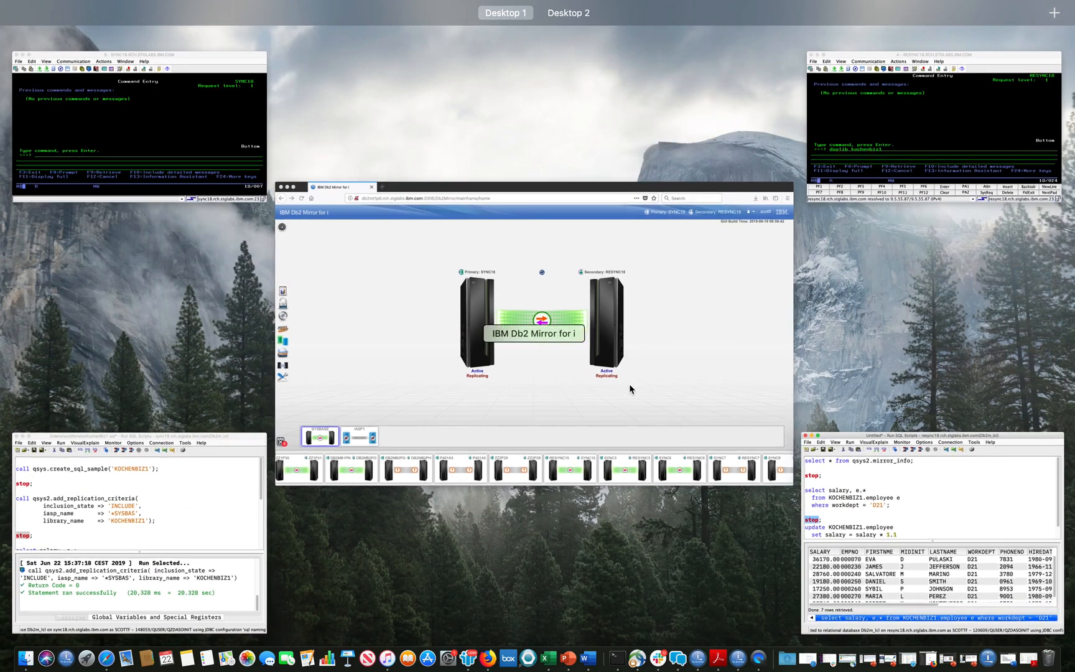
{"action": "left_click", "coordinate": [233, 552]}
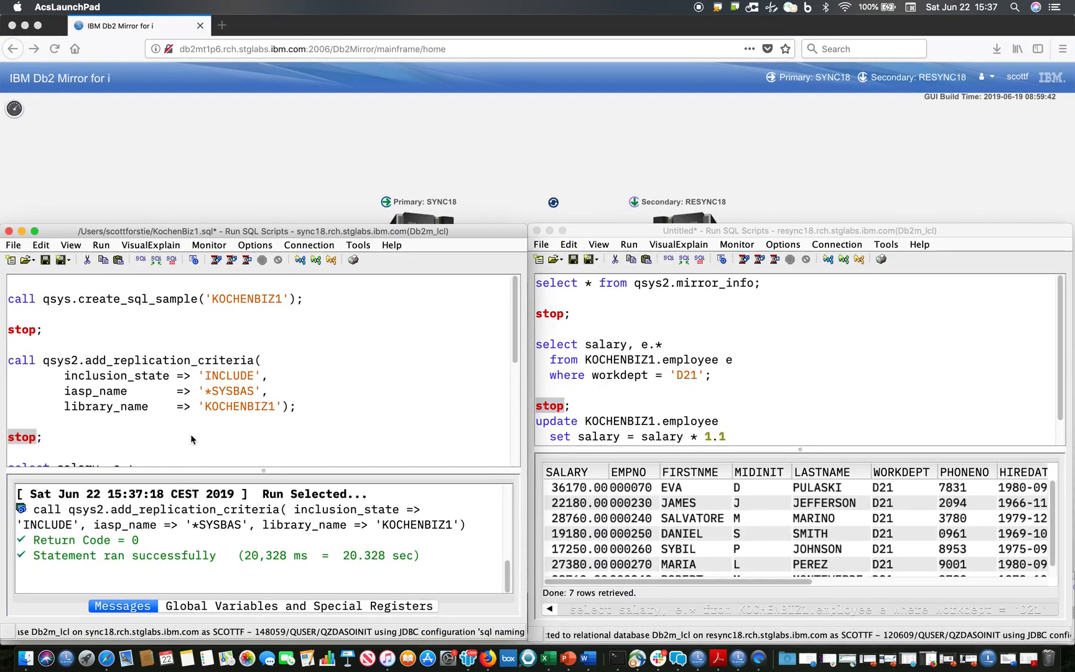
{"action": "scroll", "coordinate": [190, 433], "scroll_direction": "down", "scroll_amount": 3}
{"action": "left_click", "coordinate": [168, 423]}
{"action": "key", "text": "super+r"}
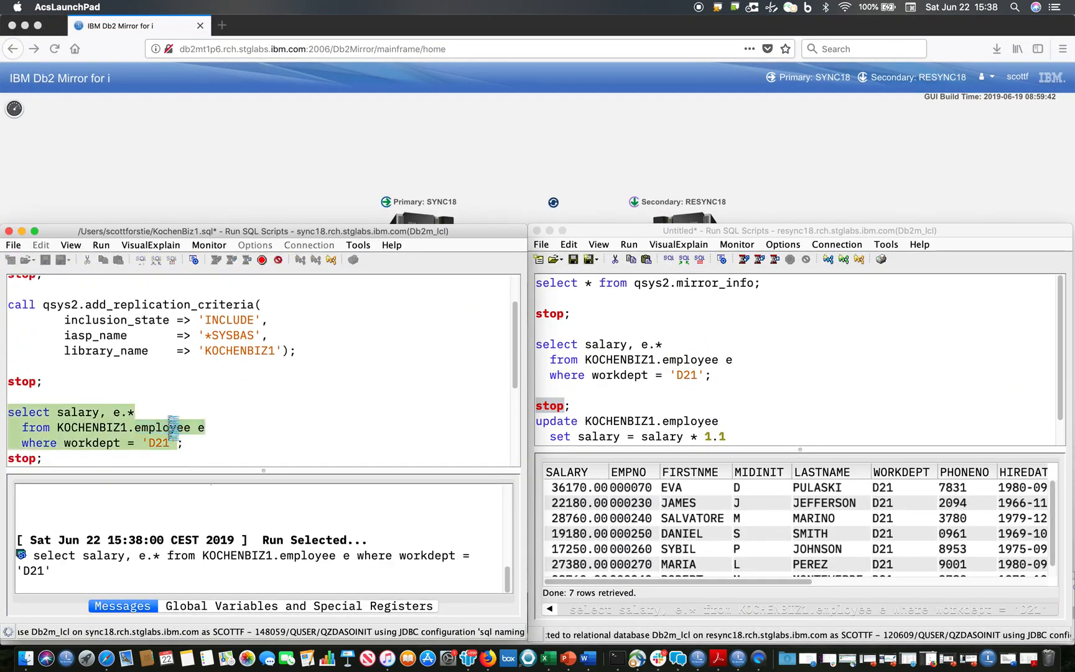
{"action": "left_click_drag", "start_coordinate": [177, 468], "coordinate": [180, 443]}
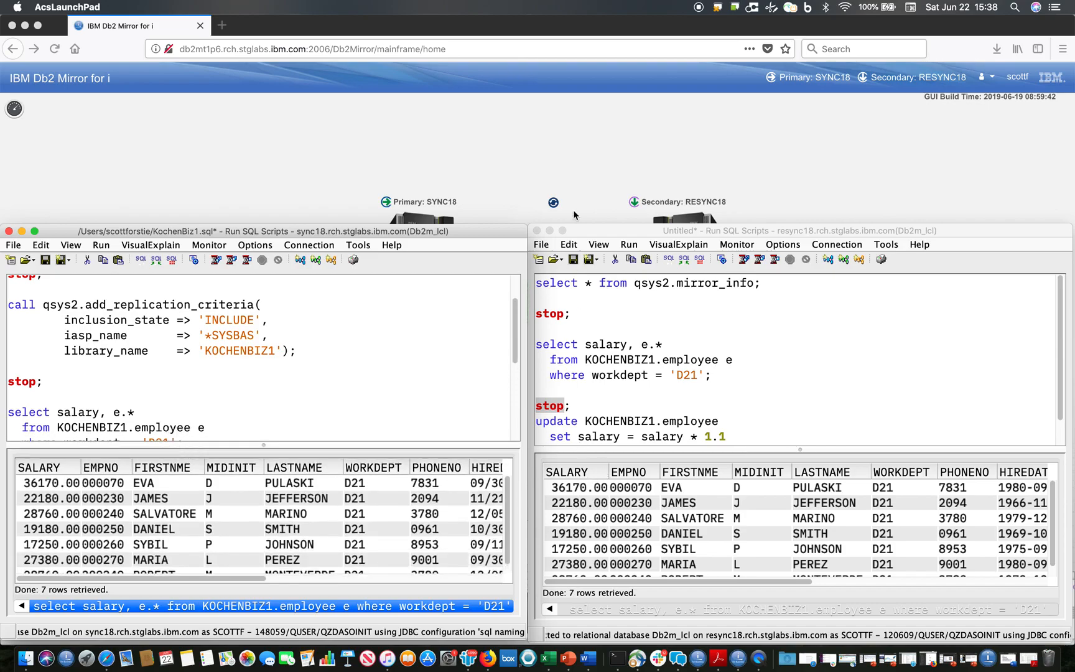
- In the Db2 Mirror browser page, suspend Db2 Mirror from the primary node SYNC18 and confirm the suspension
{"action": "left_click", "coordinate": [568, 171]}
{"action": "mouse_move", "coordinate": [415, 264]}
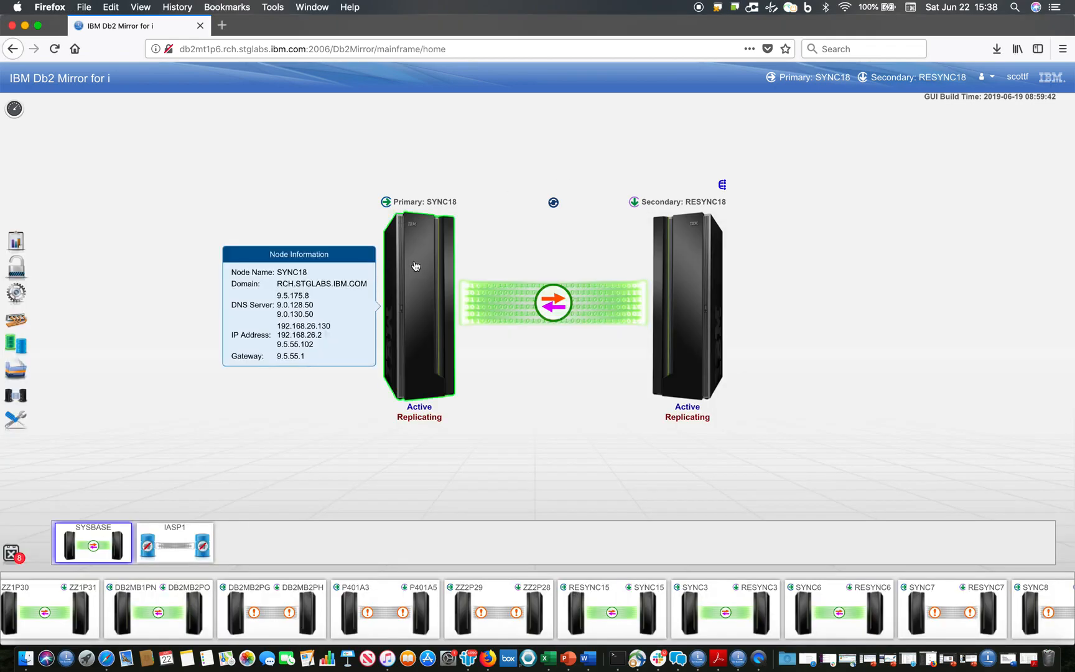
{"action": "right_click", "coordinate": [416, 266]}
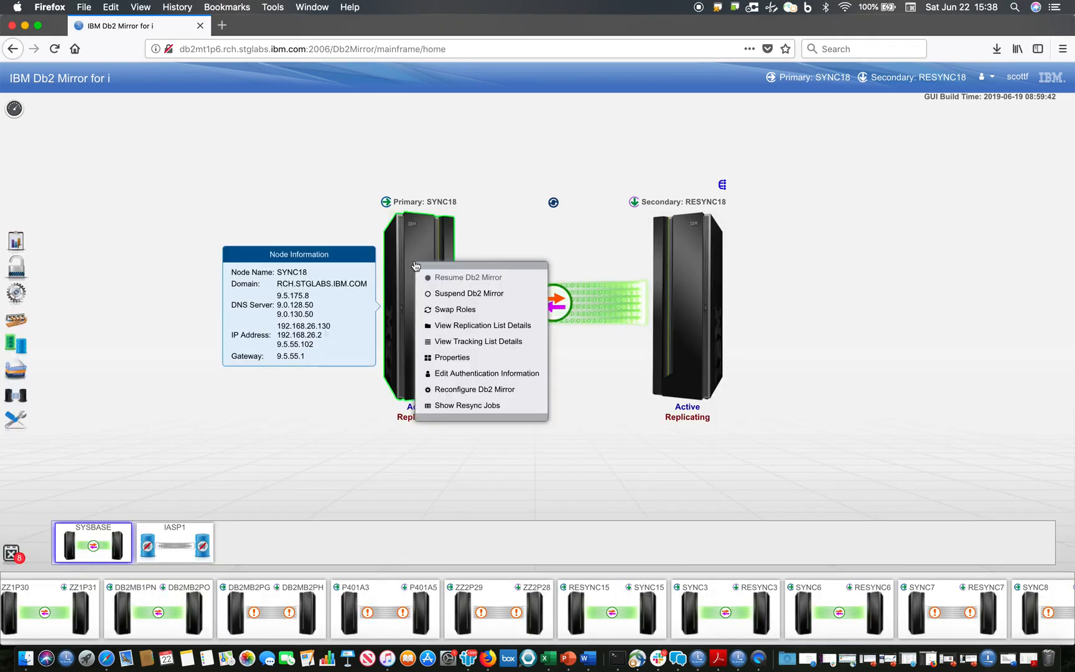
{"action": "left_click", "coordinate": [443, 290]}
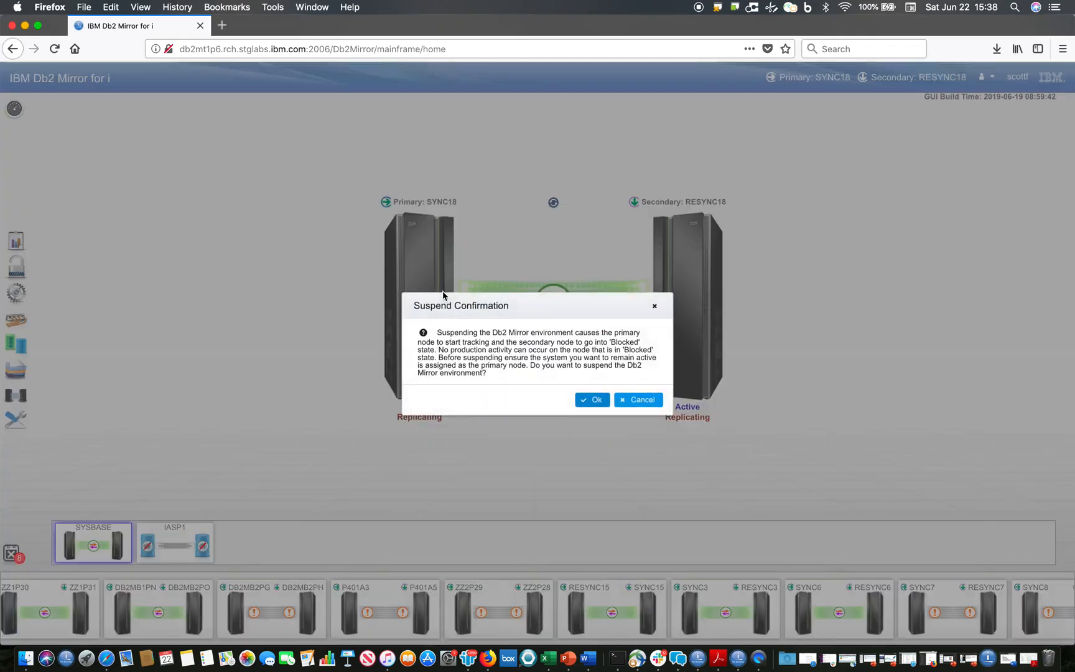
{"action": "left_click", "coordinate": [591, 400]}
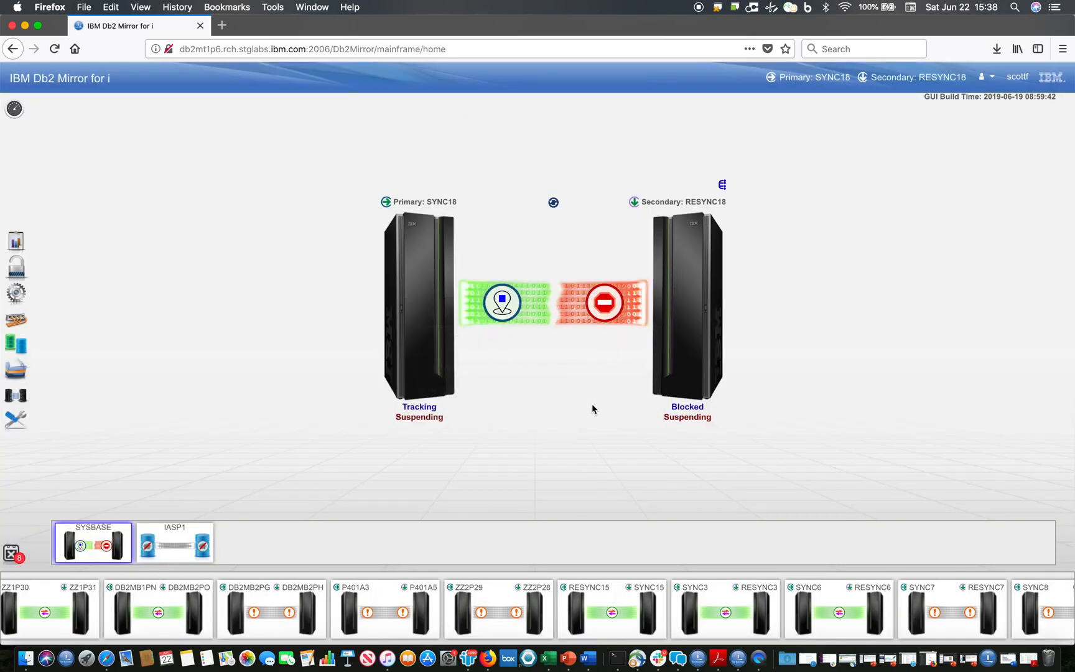
- Refresh the Db2 Mirror state and check the replication status of the primary and secondary nodes
{"action": "left_click", "coordinate": [553, 203]}
{"action": "left_click", "coordinate": [553, 204]}
{"action": "mouse_move", "coordinate": [426, 421]}
{"action": "mouse_move", "coordinate": [689, 381]}
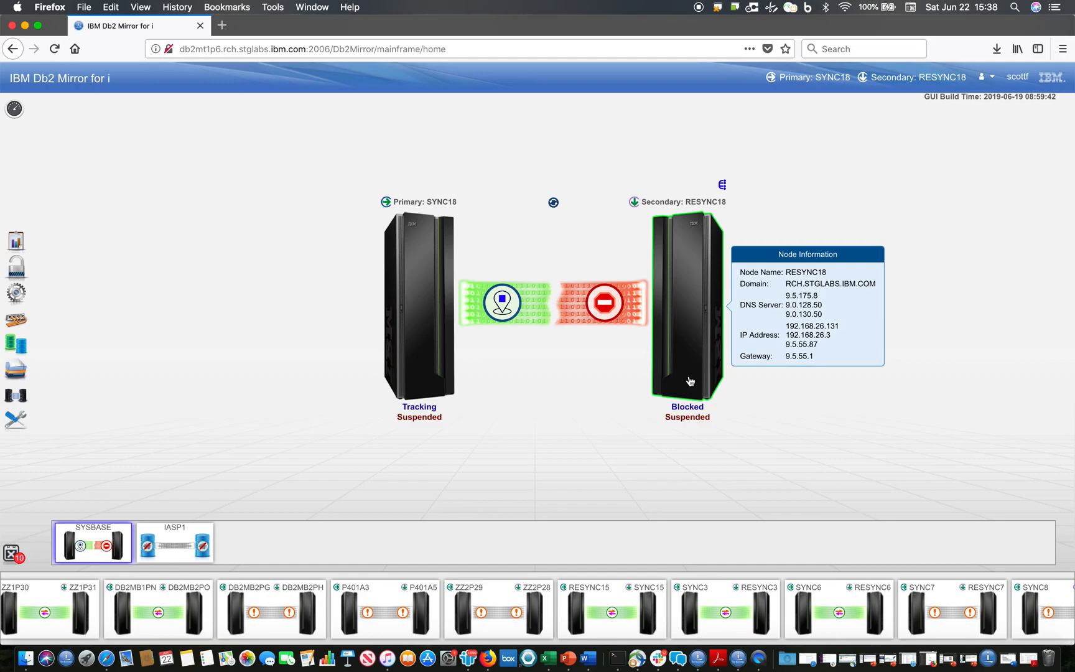
- Query the D21 employee salaries on RESYNC18 while Db2 Mirror is suspended
{"action": "key", "text": "ctrl+Up"}
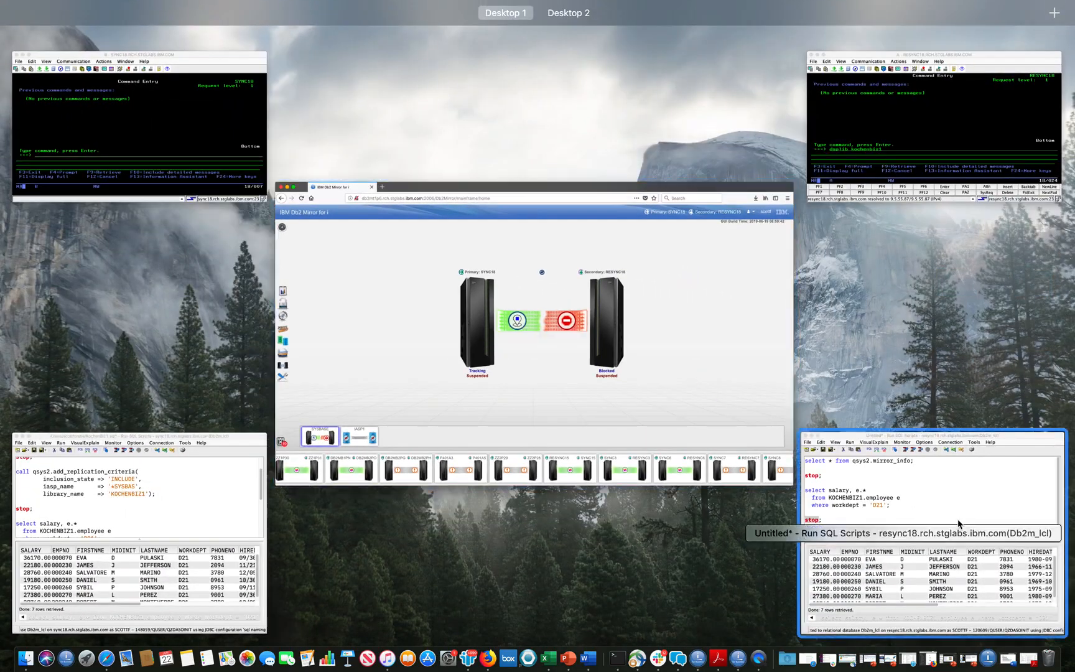
{"action": "left_click", "coordinate": [958, 526]}
{"action": "left_click", "coordinate": [678, 360]}
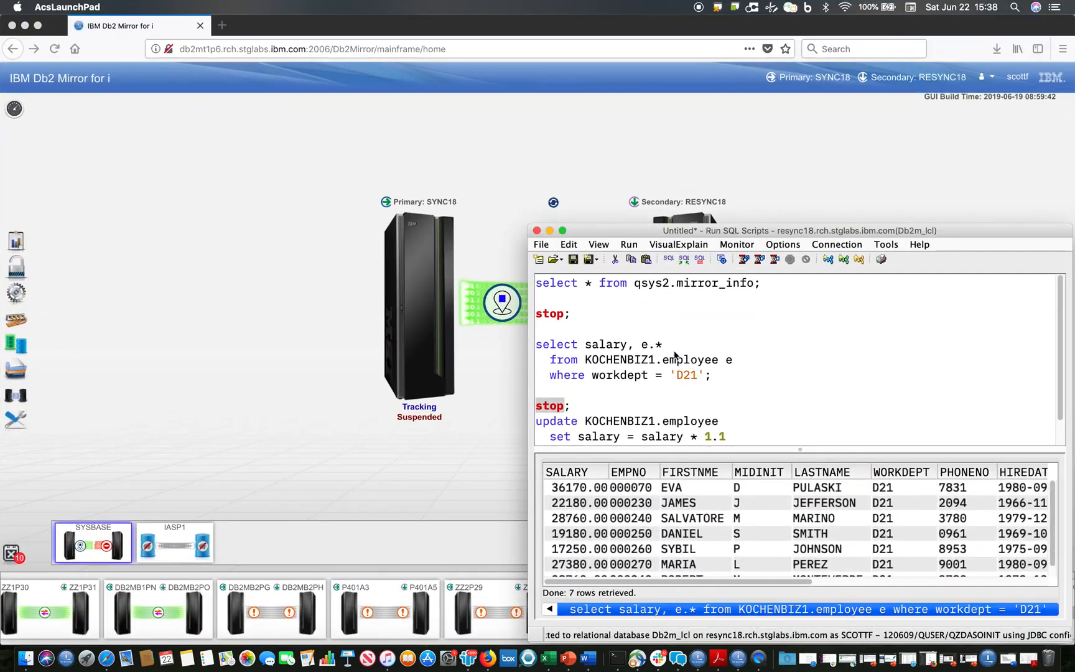
{"action": "key", "text": "super+r"}
- Try to update the D21 salaries in KOCHENBIZ1.employee to salary * 1.1 on RESYNC18 and read the resulting message
{"action": "scroll", "coordinate": [730, 376], "scroll_direction": "down", "scroll_amount": 1}
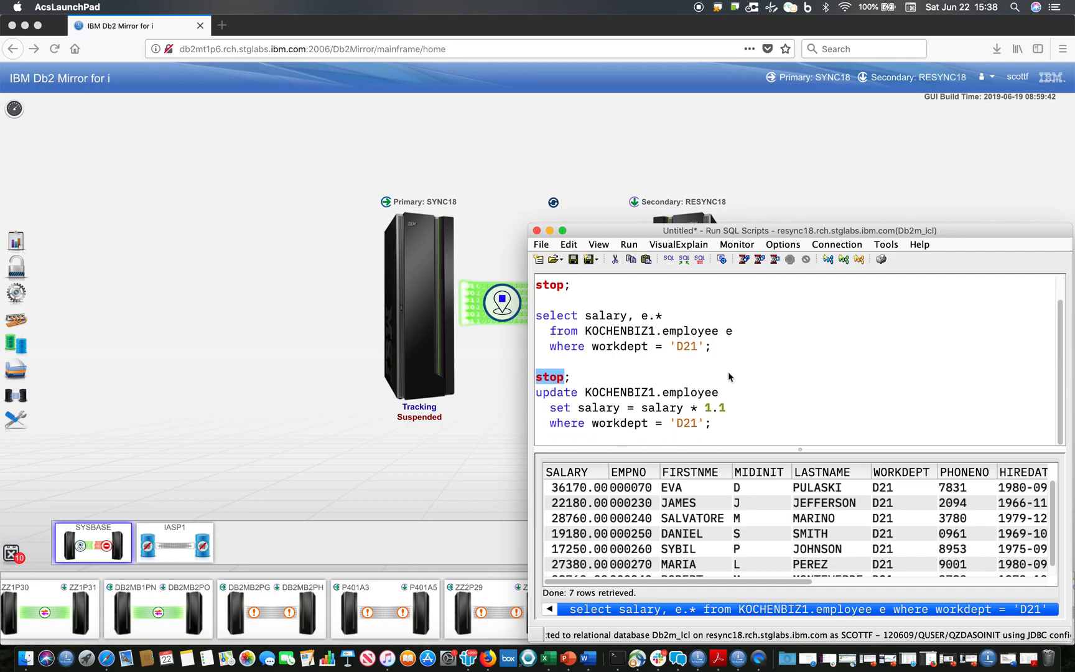
{"action": "double_click", "coordinate": [645, 408]}
{"action": "key", "text": "ctrl+r"}
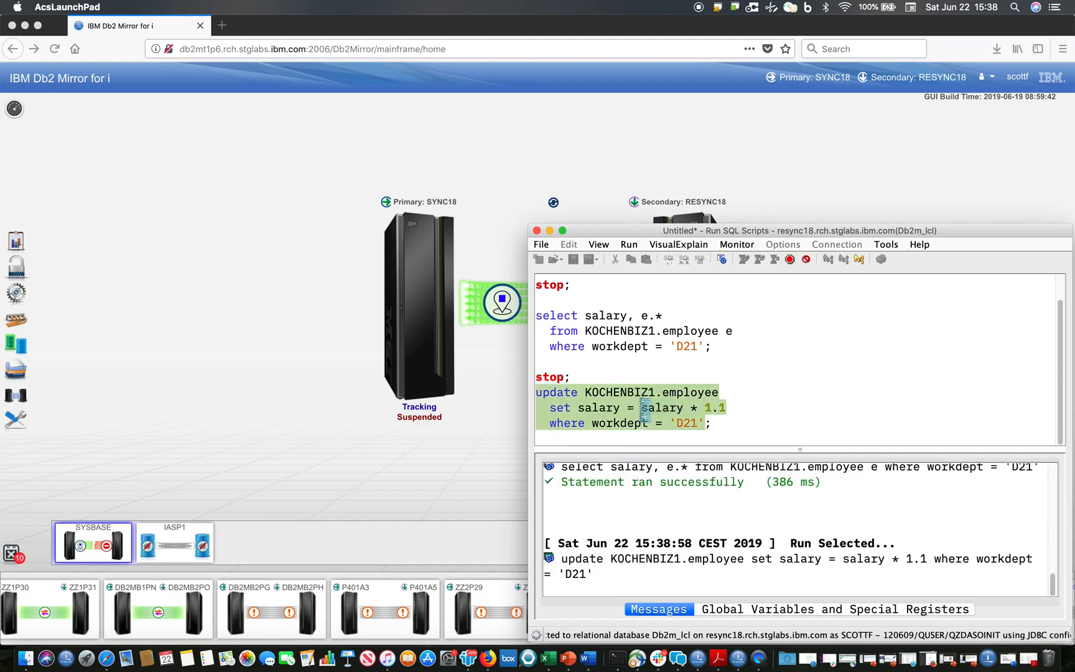
{"action": "scroll", "coordinate": [651, 516], "scroll_direction": "up", "scroll_amount": 5}
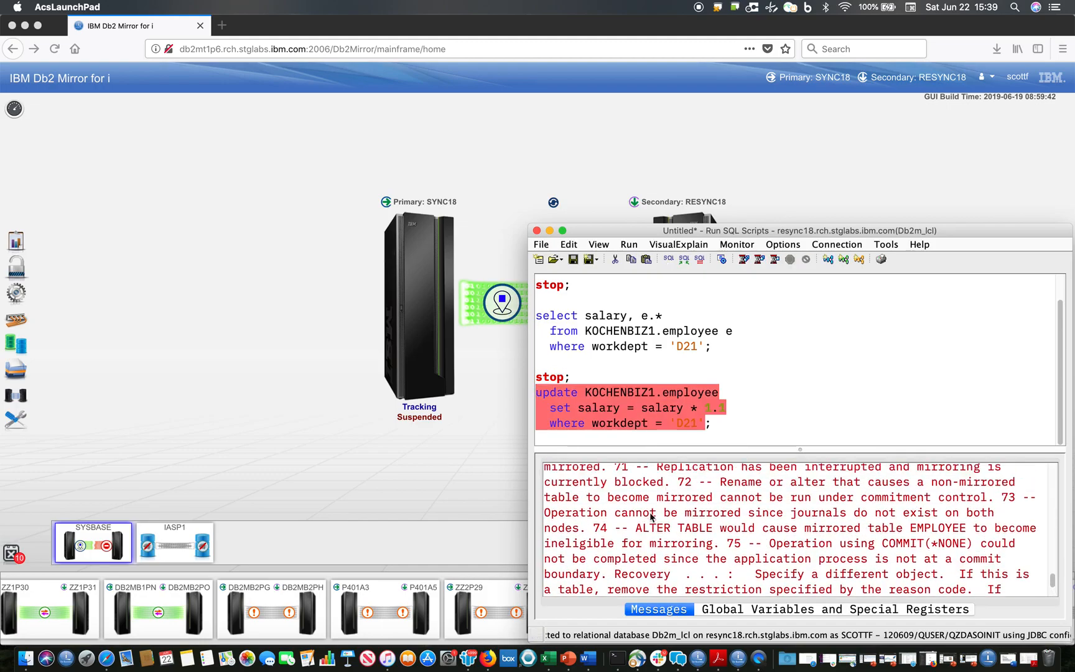
{"action": "scroll", "coordinate": [651, 515], "scroll_direction": "up", "scroll_amount": 3}
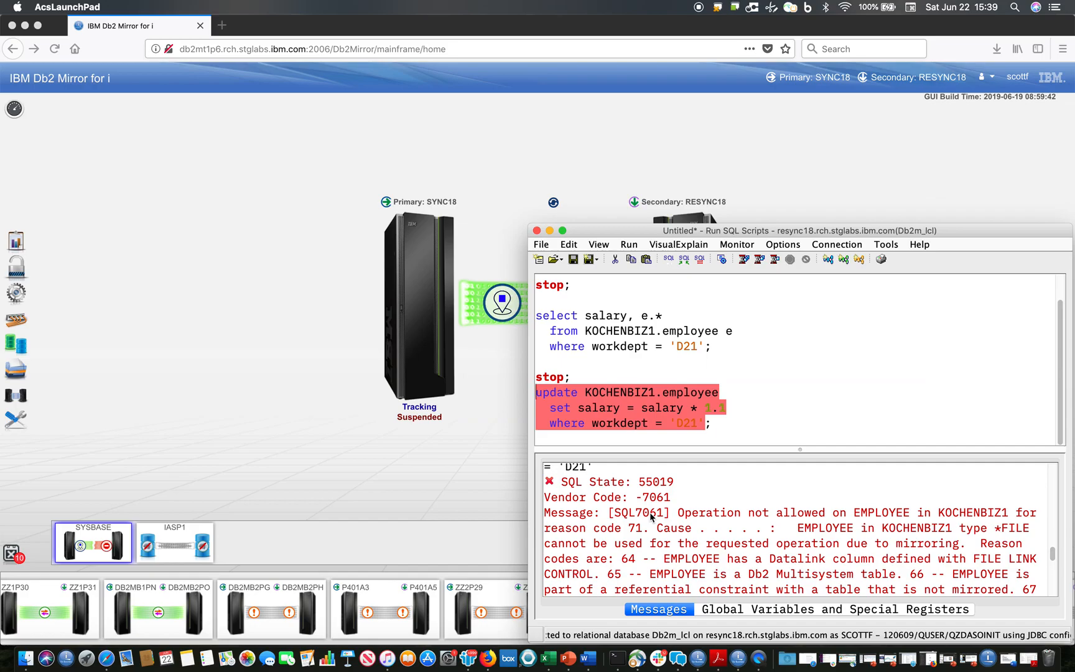
- Switch to the SYNC18 SQL scripts window and update the D21 salaries in KOCHENBIZ1.employee to salary * 1.1
{"action": "key", "text": "ctrl+Up"}
{"action": "left_click", "coordinate": [201, 547]}
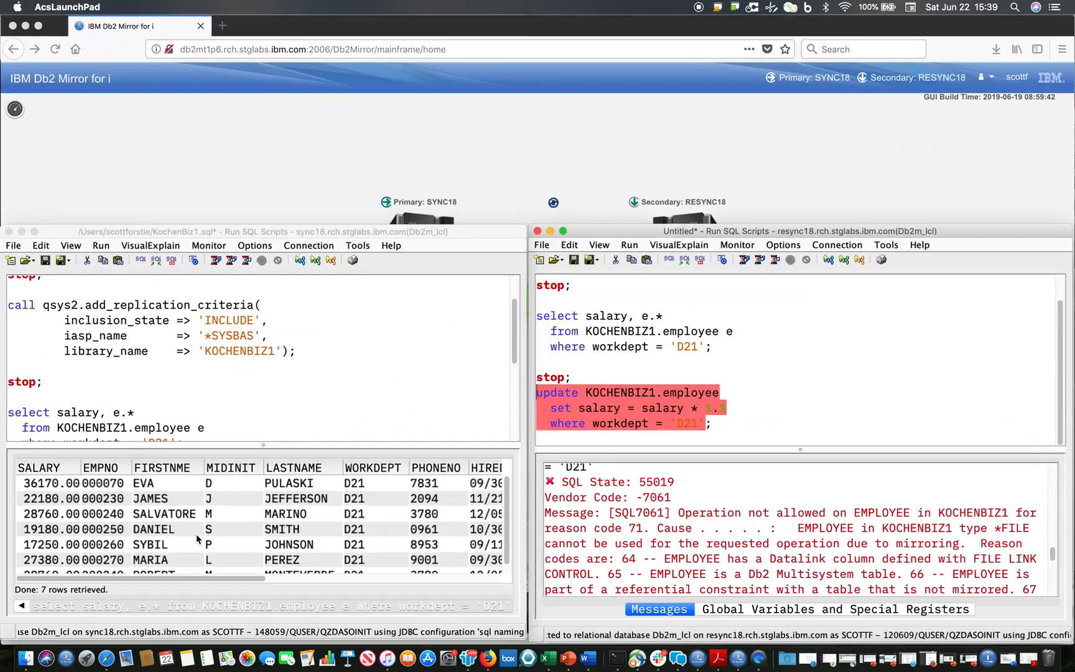
{"action": "scroll", "coordinate": [161, 385], "scroll_direction": "down", "scroll_amount": 5}
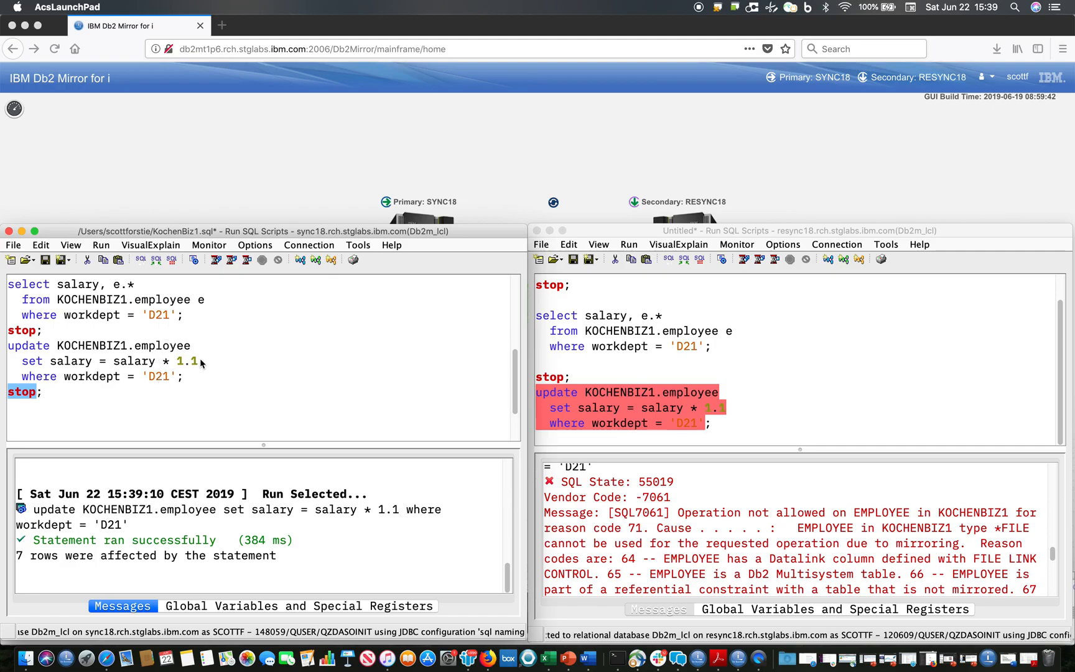
- Query the D21 employee salaries in KOCHENBIZ1.employee on SYNC18 and check the first employee's salary
{"action": "left_click", "coordinate": [155, 308]}
{"action": "key", "text": "super+r"}
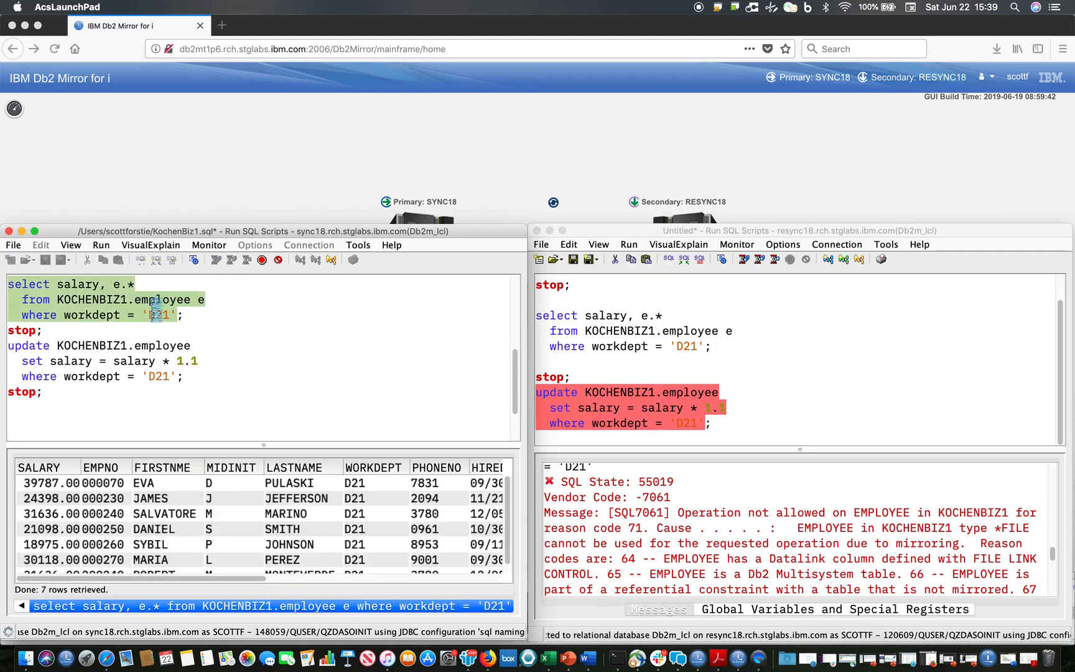
{"action": "left_click", "coordinate": [60, 483]}
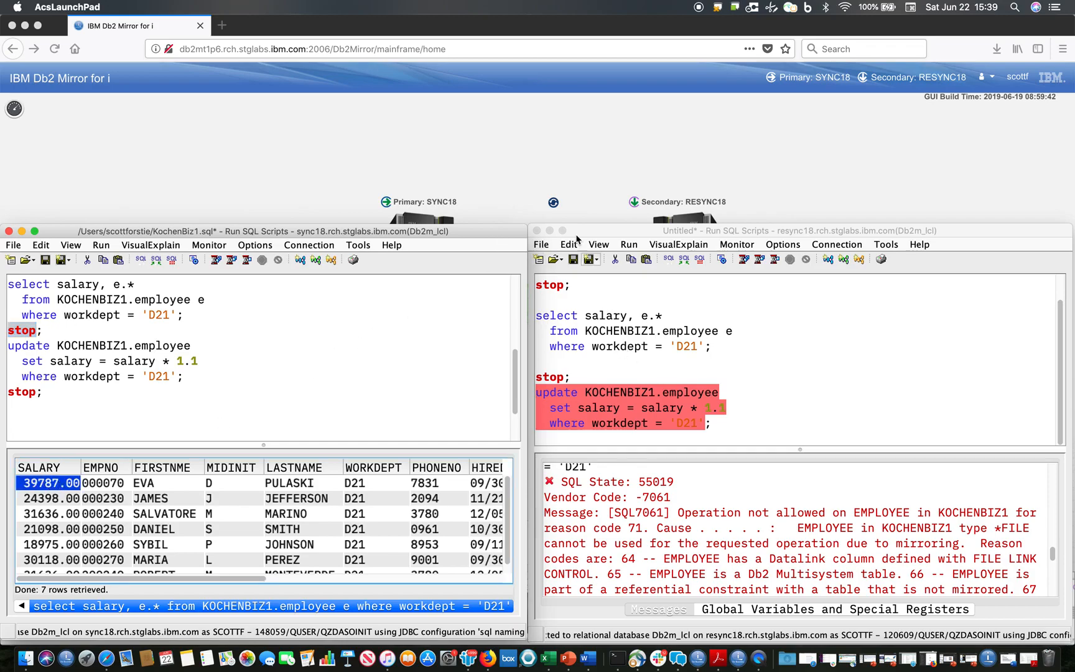
- In the Db2 Mirror browser page, resume Db2 Mirror from the primary node SYNC18 and refresh its state to check the synchronization
{"action": "left_click", "coordinate": [511, 167]}
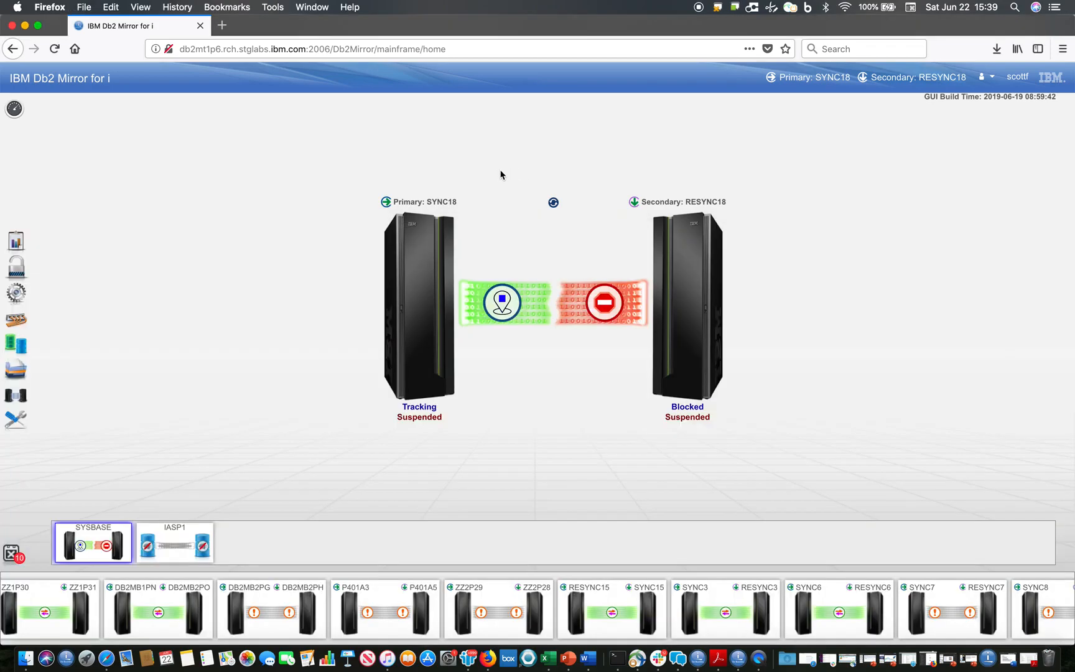
{"action": "right_click", "coordinate": [415, 282]}
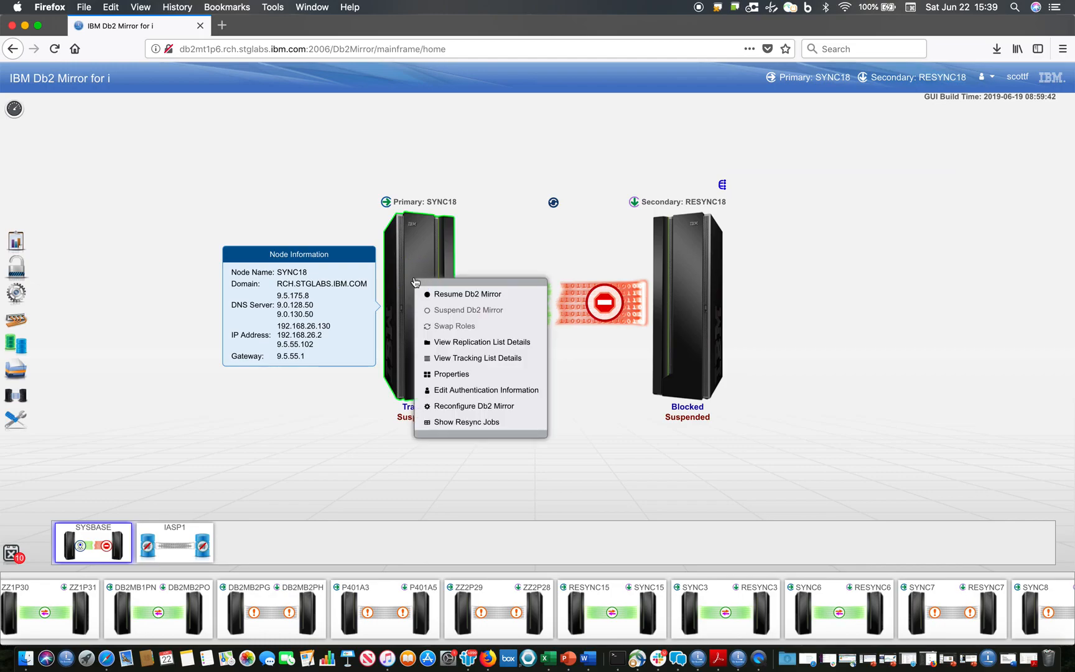
{"action": "left_click", "coordinate": [466, 296]}
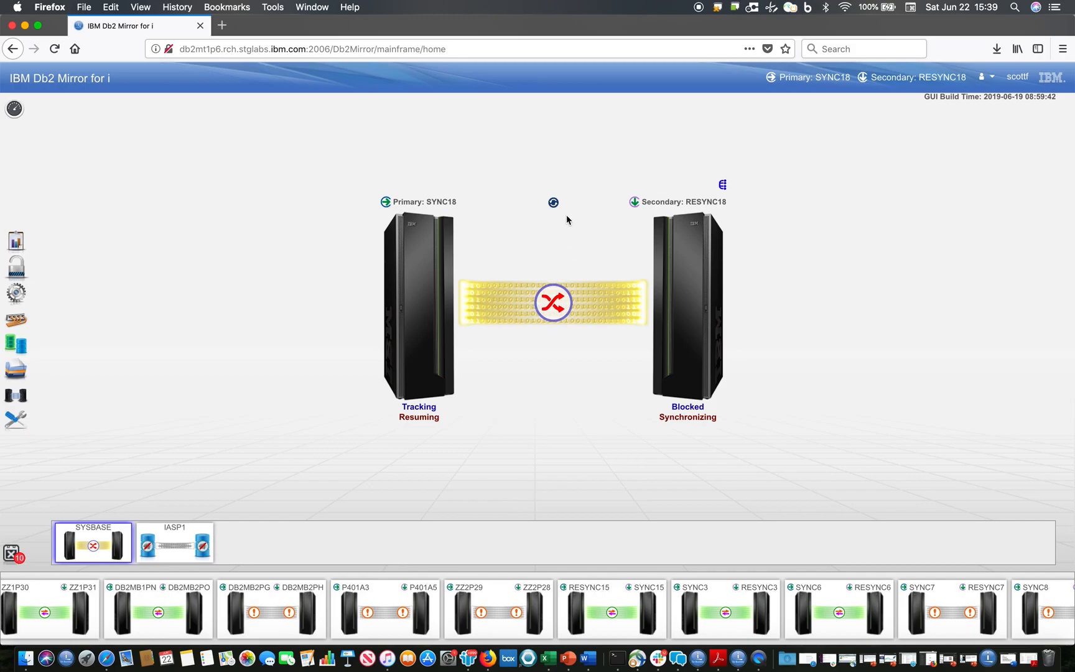
{"action": "left_click", "coordinate": [554, 204]}
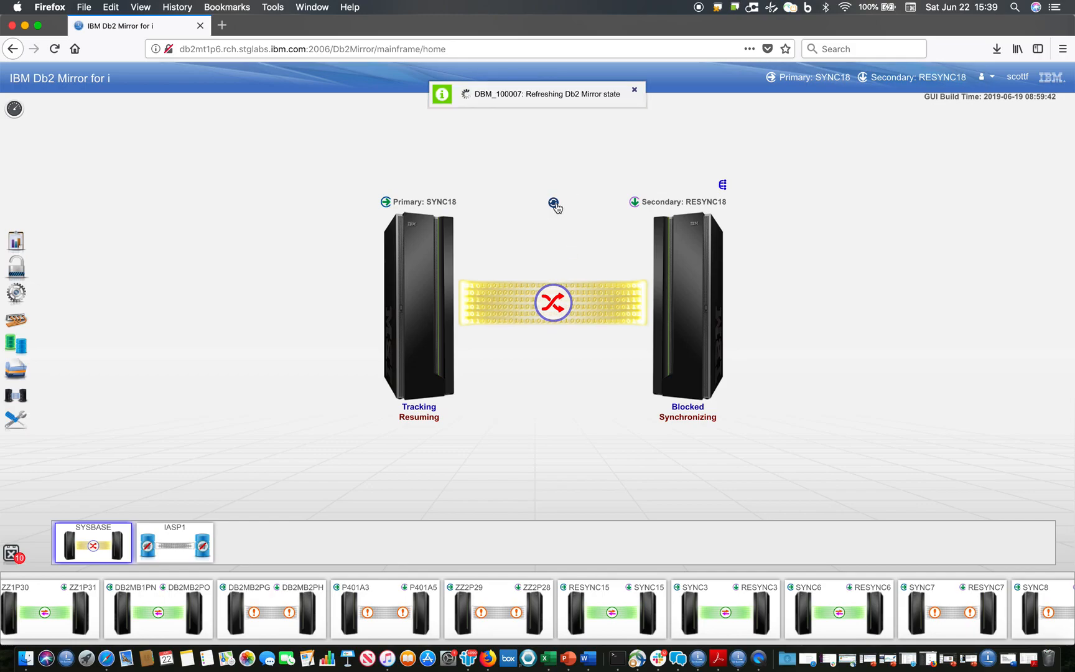
{"action": "mouse_move", "coordinate": [691, 421]}
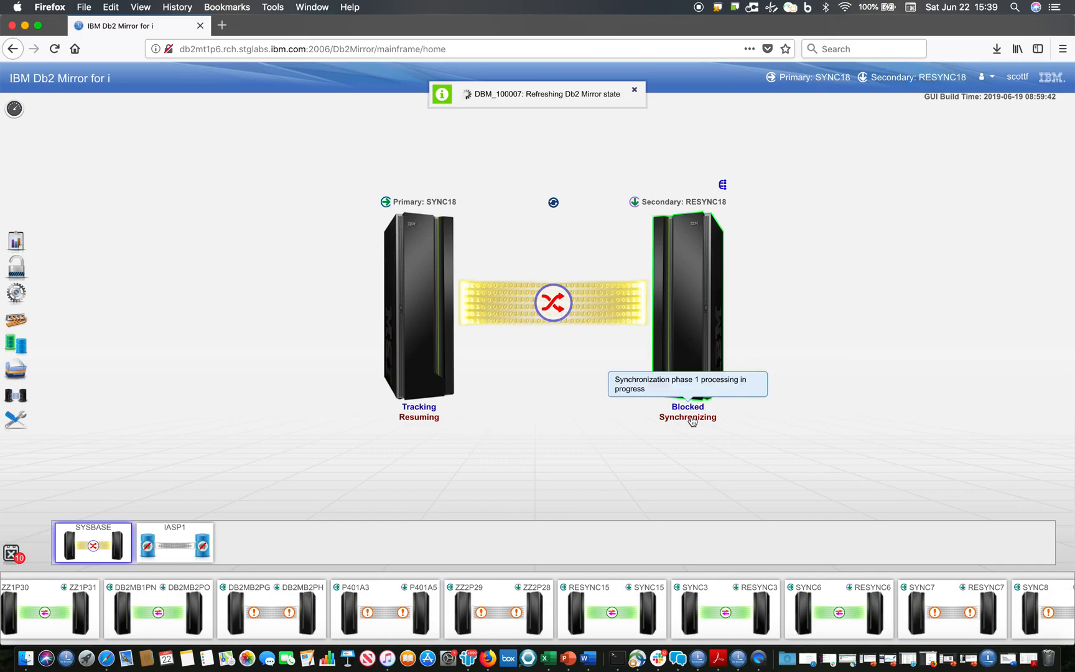
- Open the tracking list details of SYNC18, examine the KOCHENBIZ1 entries through their changed row estimates, and refresh the list
{"action": "right_click", "coordinate": [429, 306]}
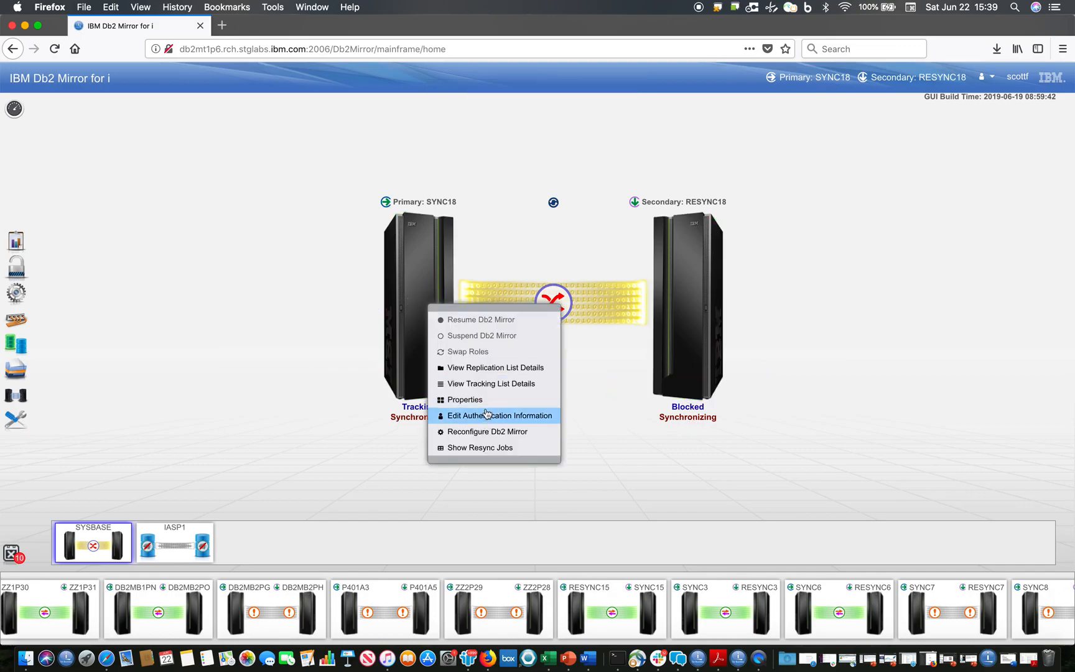
{"action": "left_click", "coordinate": [484, 384]}
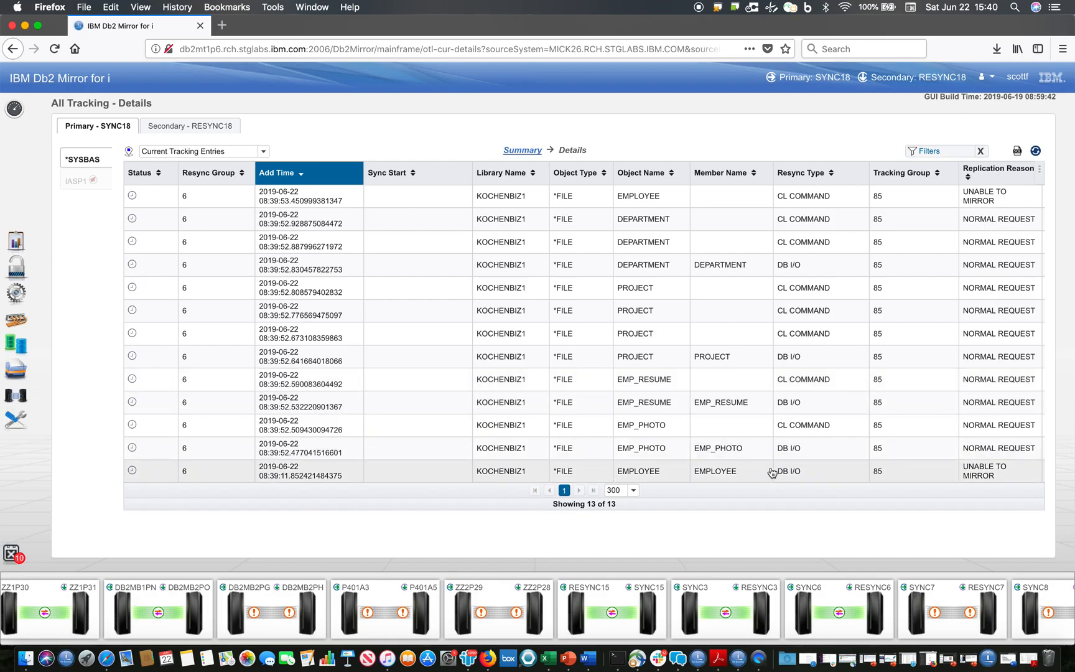
{"action": "scroll", "coordinate": [847, 406], "scroll_direction": "right", "scroll_amount": 5}
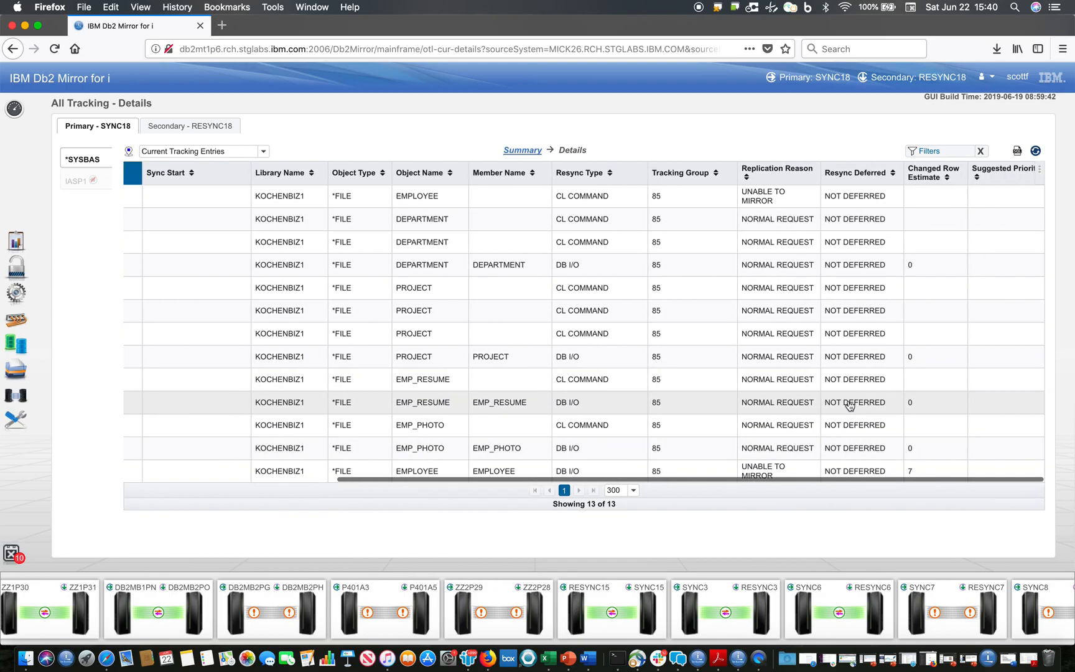
{"action": "left_click", "coordinate": [1036, 152]}
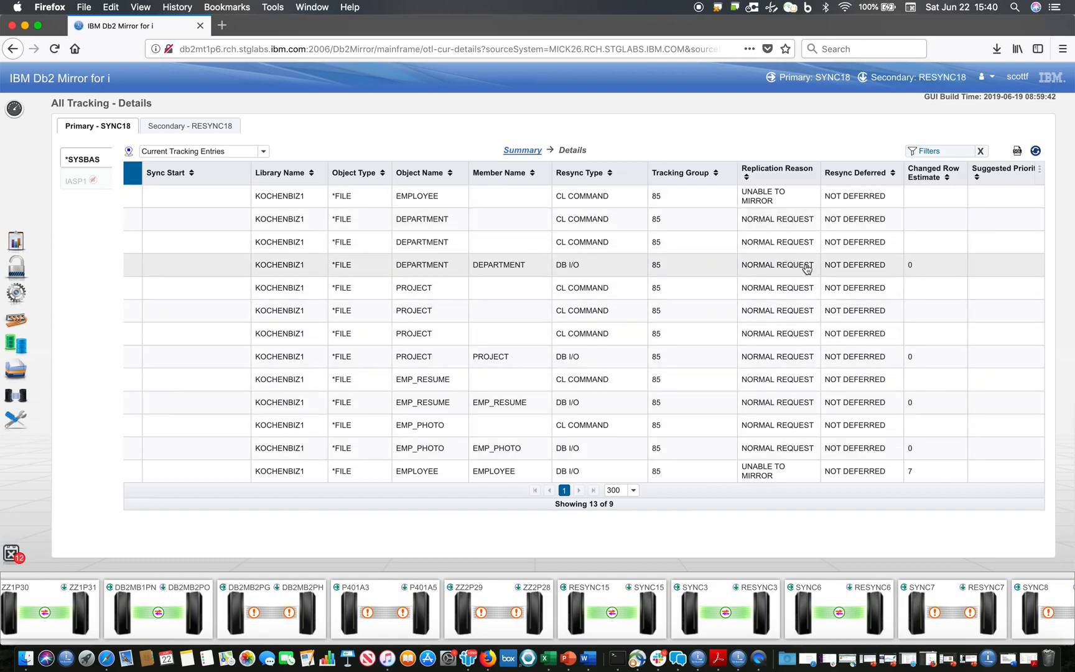
{"action": "left_click", "coordinate": [1036, 152]}
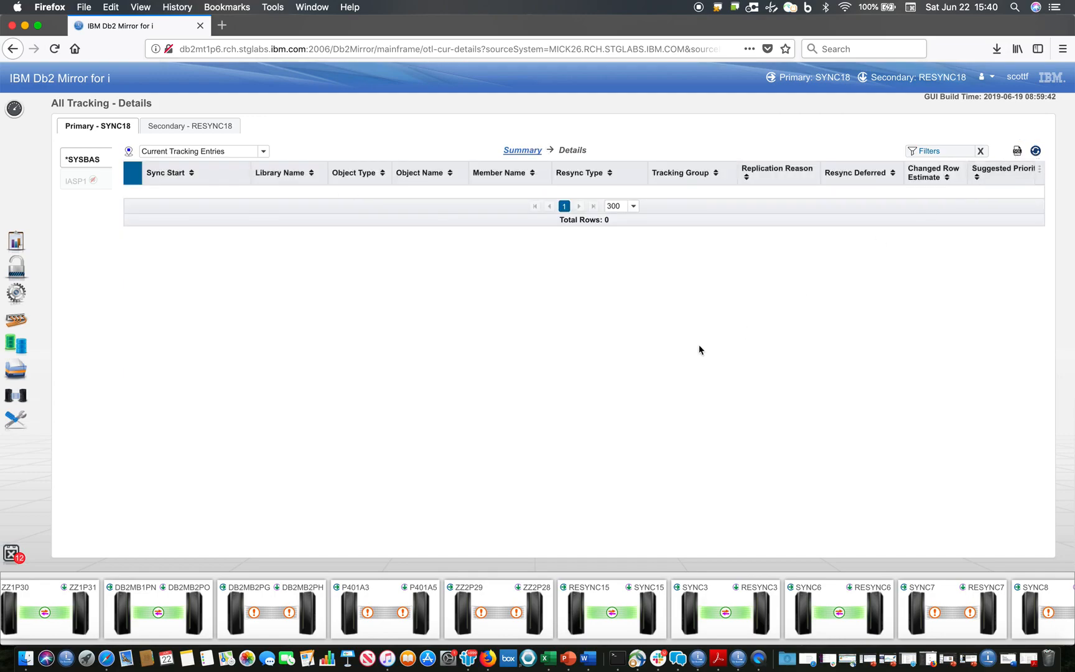
- Return to the Db2 Mirror overview, refresh the replication state of both nodes, and minimize the browser window
{"action": "left_click", "coordinate": [22, 245]}
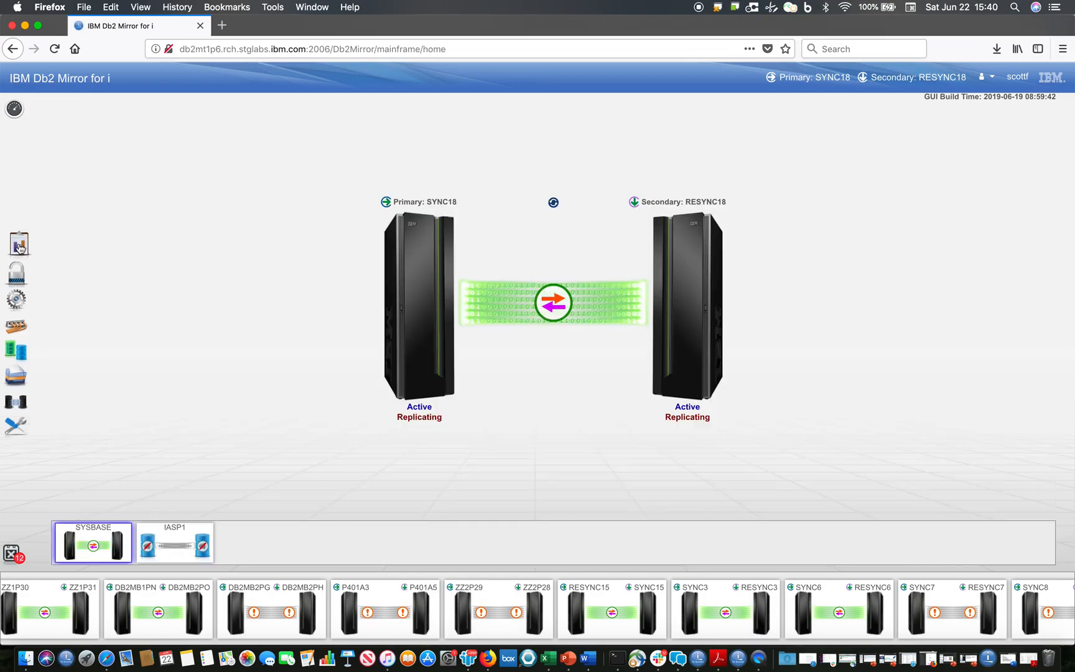
{"action": "left_click", "coordinate": [554, 204]}
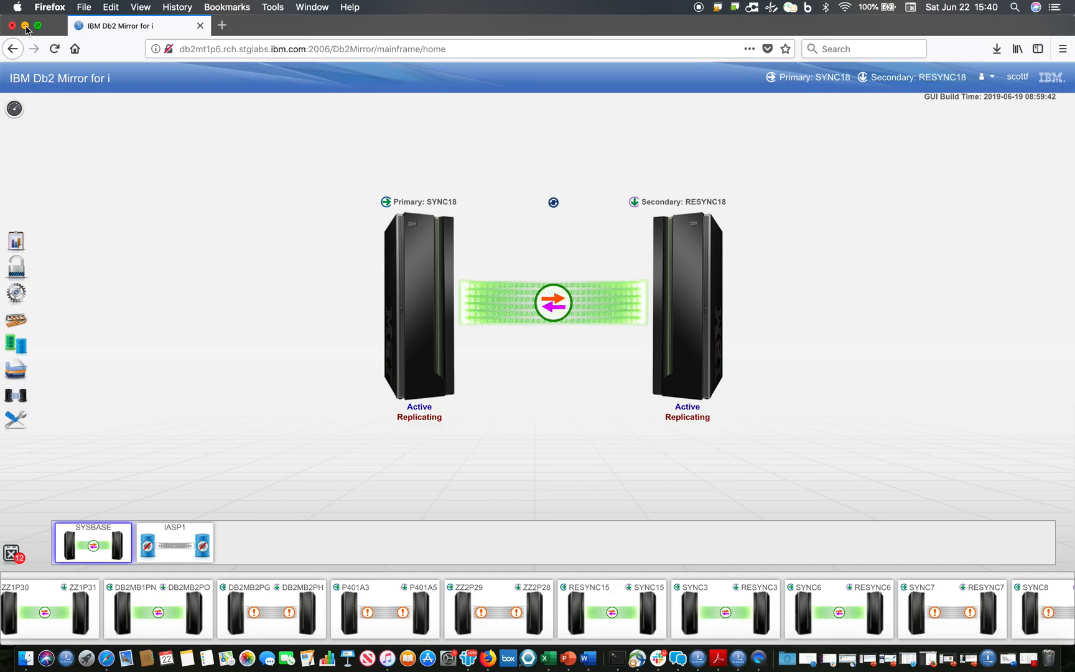
{"action": "left_click", "coordinate": [26, 27]}
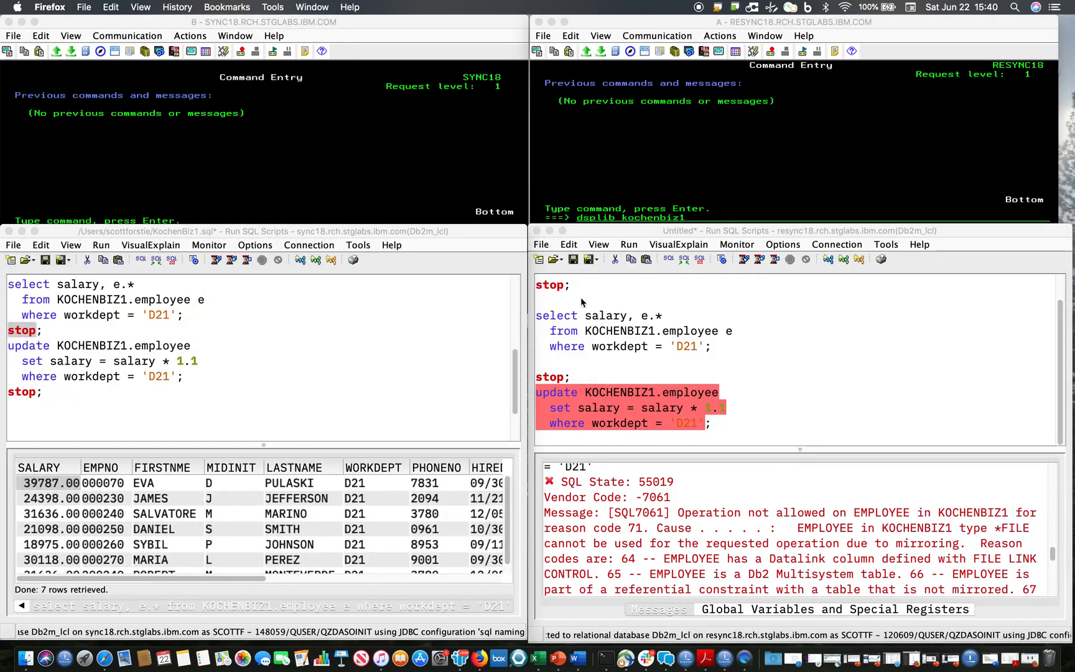
- Query the D21 employee salaries on RESYNC18 and compare the first employee's salary with the SYNC18 result
{"action": "left_click", "coordinate": [665, 328]}
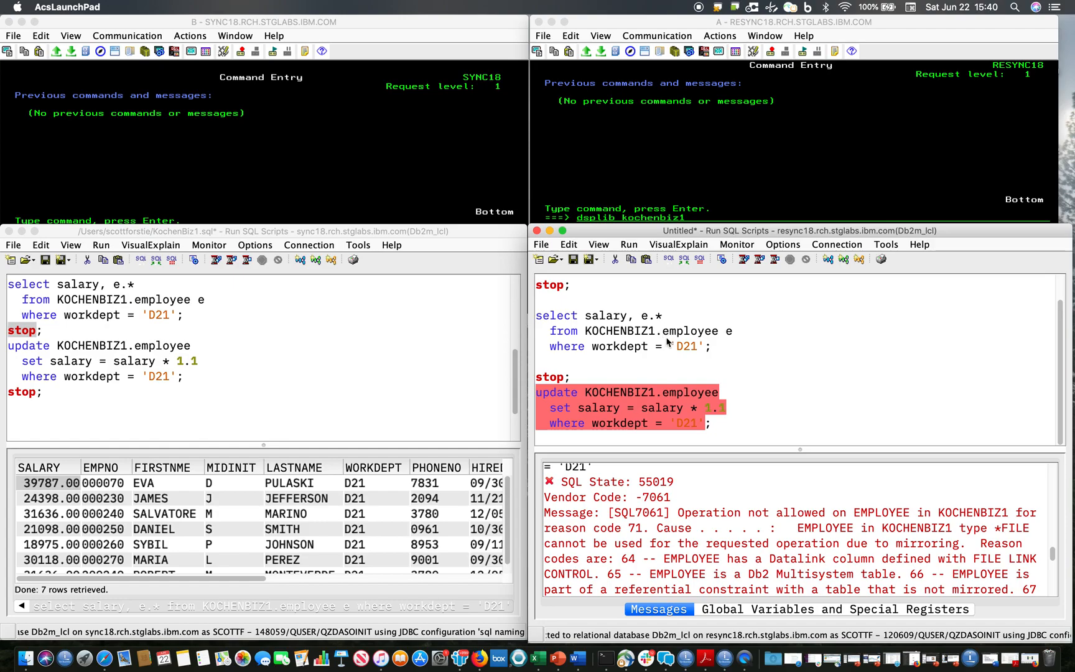
{"action": "key", "text": "super+r"}
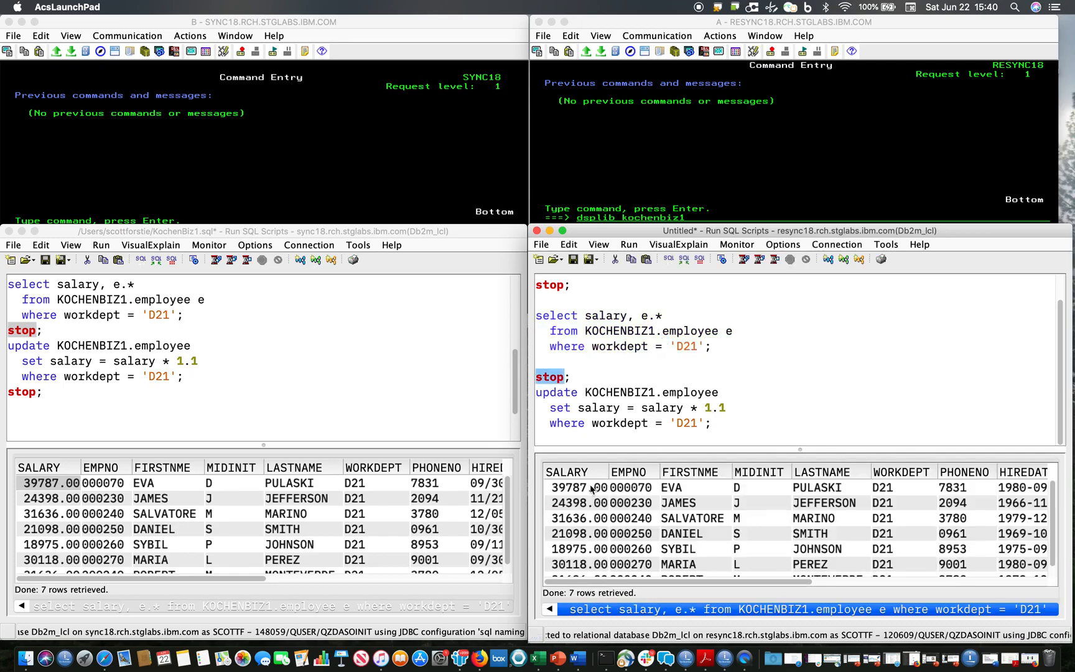
{"action": "left_click", "coordinate": [593, 489]}
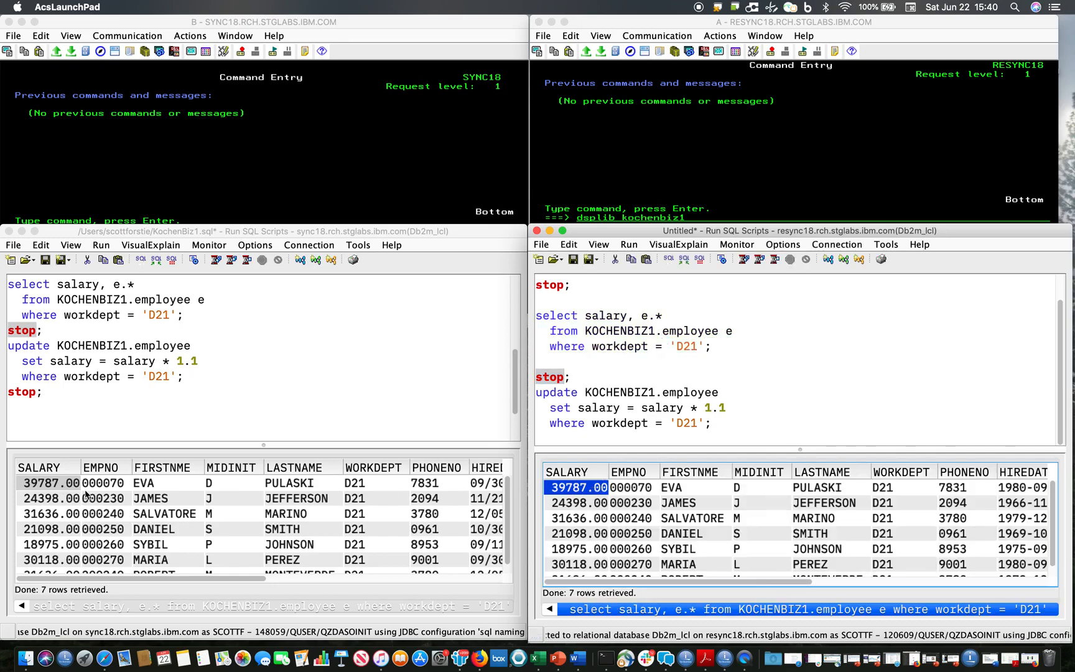